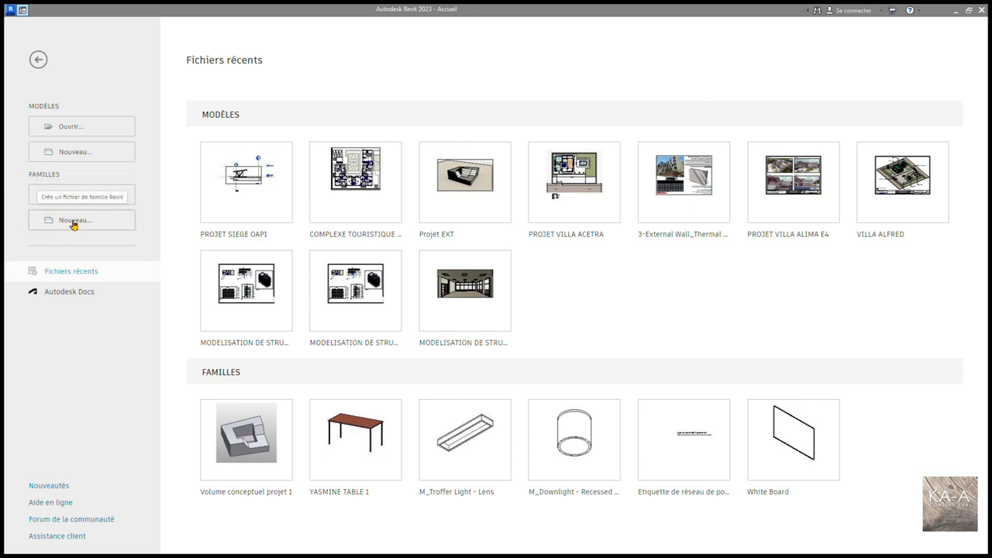
Start a new family, Famille4, from a template and open its Niveau de réf. floor plan
{"action": "left_click", "coordinate": [76, 223]}
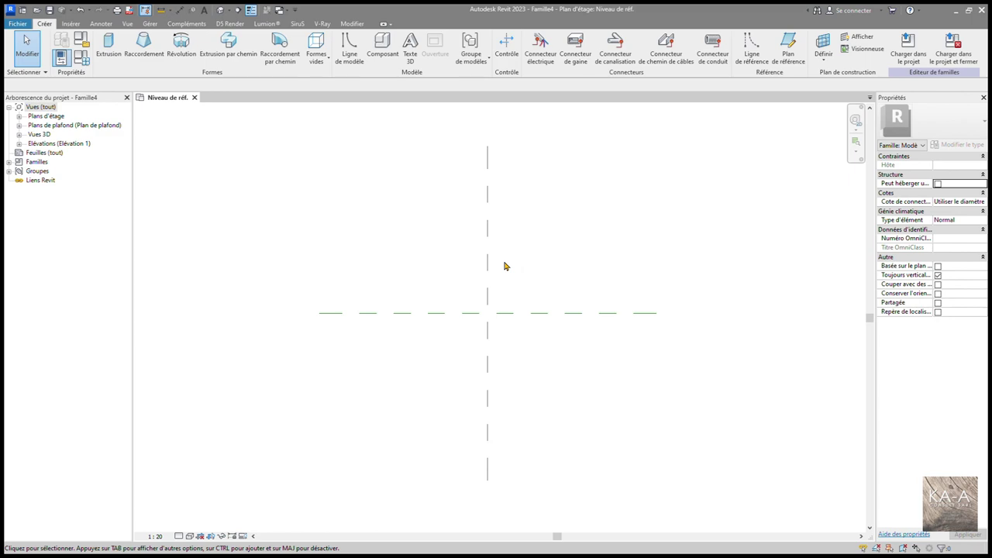
Add reference planes offset 60 on both sides of the vertical and horizontal centre planes
{"action": "key", "text": "r"}
{"action": "key", "text": "p"}
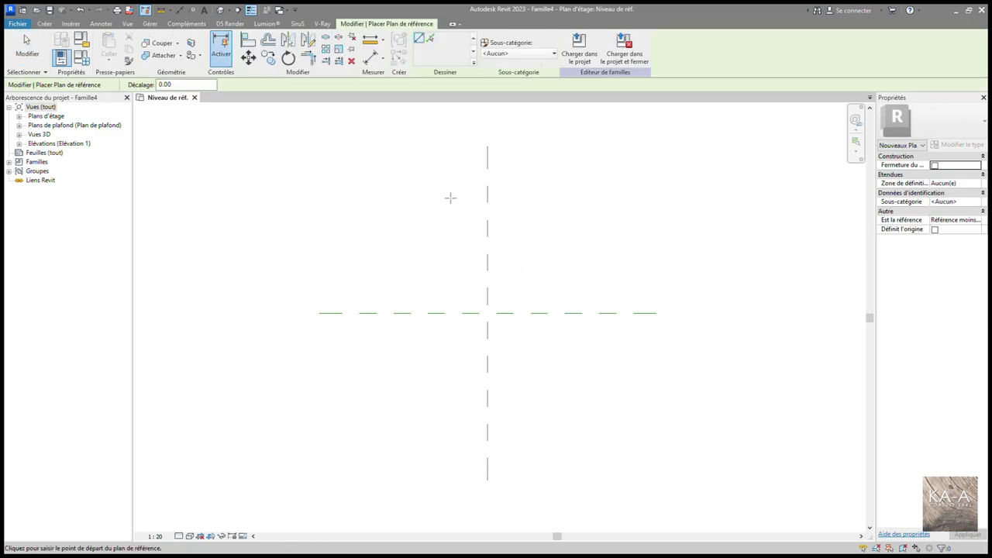
{"action": "left_click", "coordinate": [430, 38]}
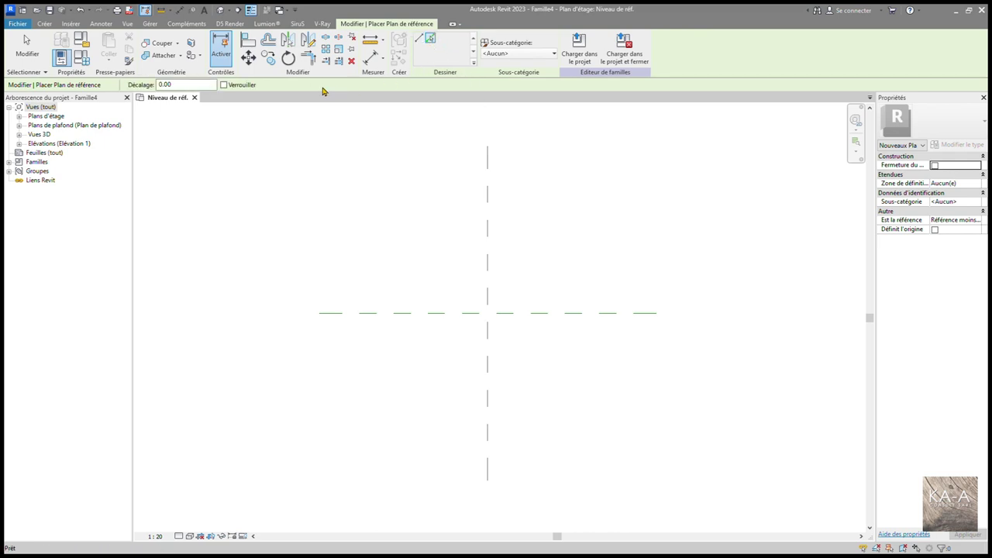
{"action": "double_click", "coordinate": [198, 89]}
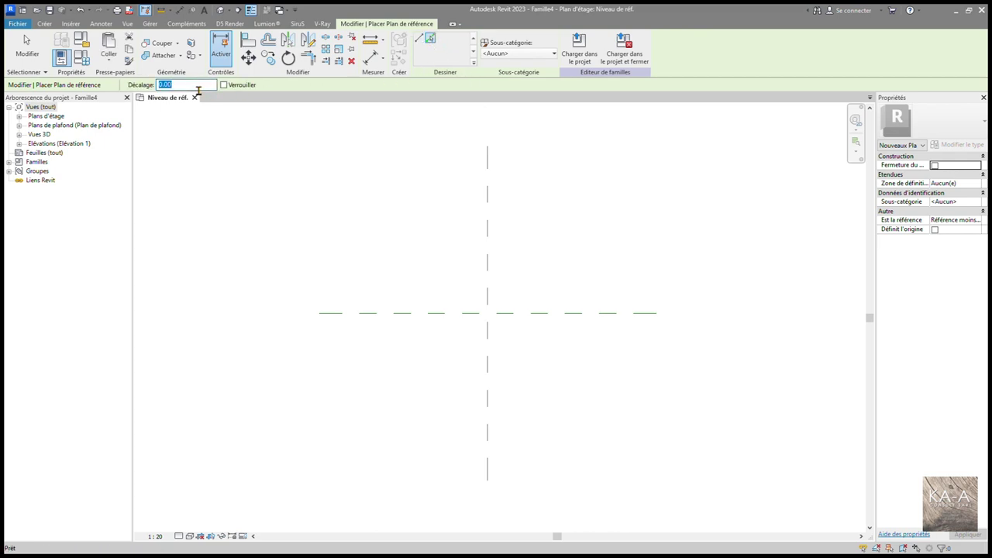
{"action": "type", "text": "60"}
{"action": "key", "text": "Return"}
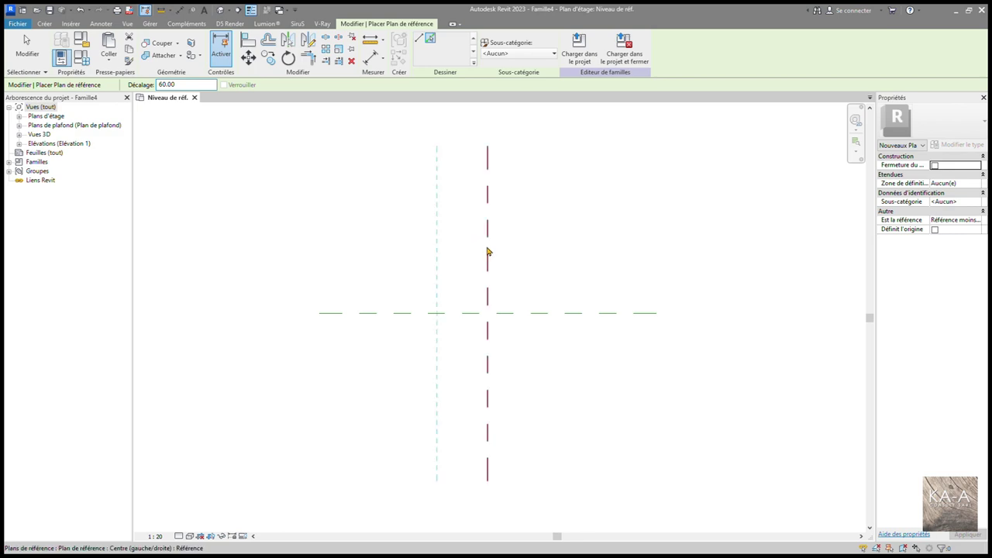
{"action": "left_click", "coordinate": [489, 254]}
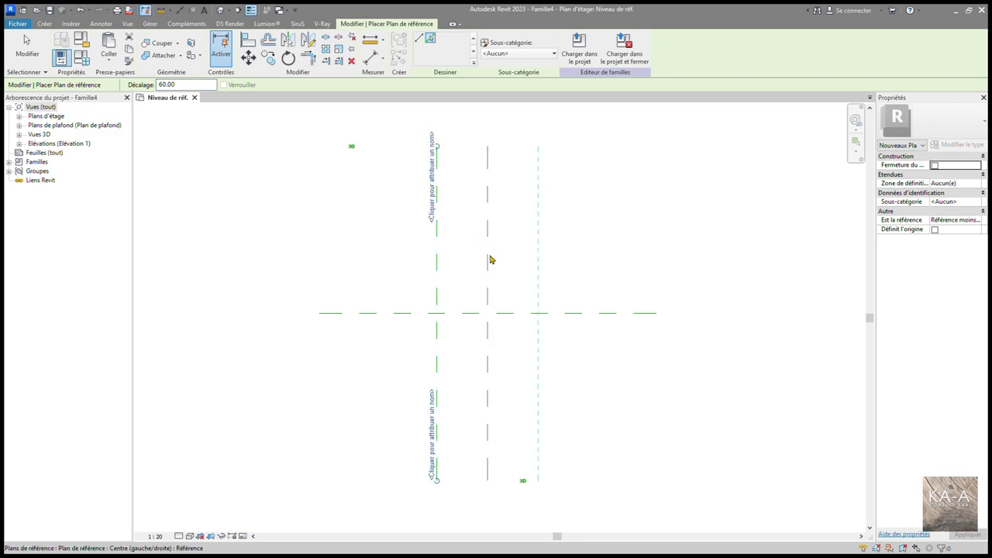
{"action": "left_click", "coordinate": [490, 260]}
{"action": "left_click", "coordinate": [523, 314]}
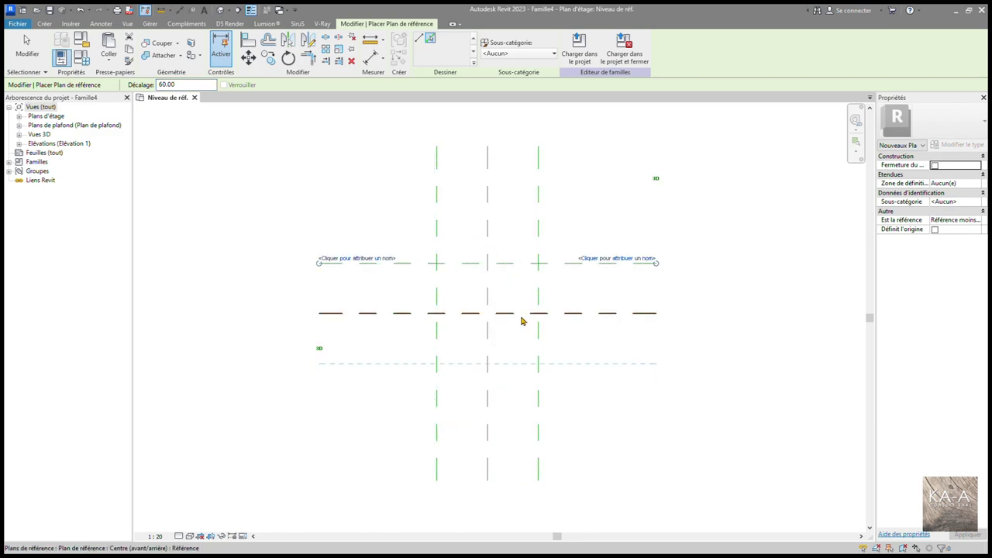
{"action": "left_click", "coordinate": [522, 319]}
Recentre the plan on the new planes and start the aligned dimension tool with DI
{"action": "scroll", "coordinate": [466, 221], "scroll_direction": "up", "scroll_amount": 2}
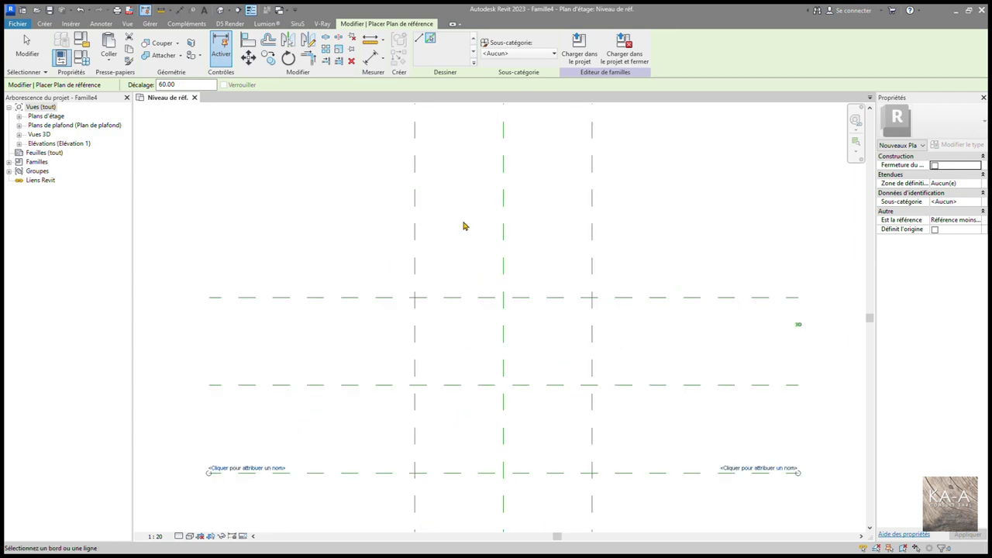
{"action": "scroll", "coordinate": [465, 226], "scroll_direction": "down", "scroll_amount": 2}
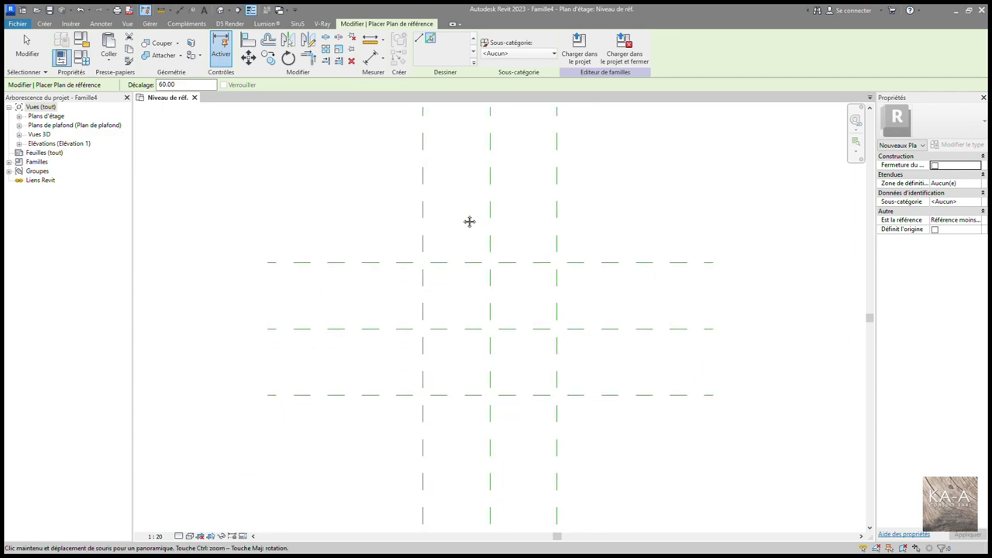
{"action": "scroll", "coordinate": [465, 235], "scroll_direction": "up", "scroll_amount": 1}
{"action": "middle_click_drag", "start_coordinate": [467, 235], "coordinate": [452, 206]}
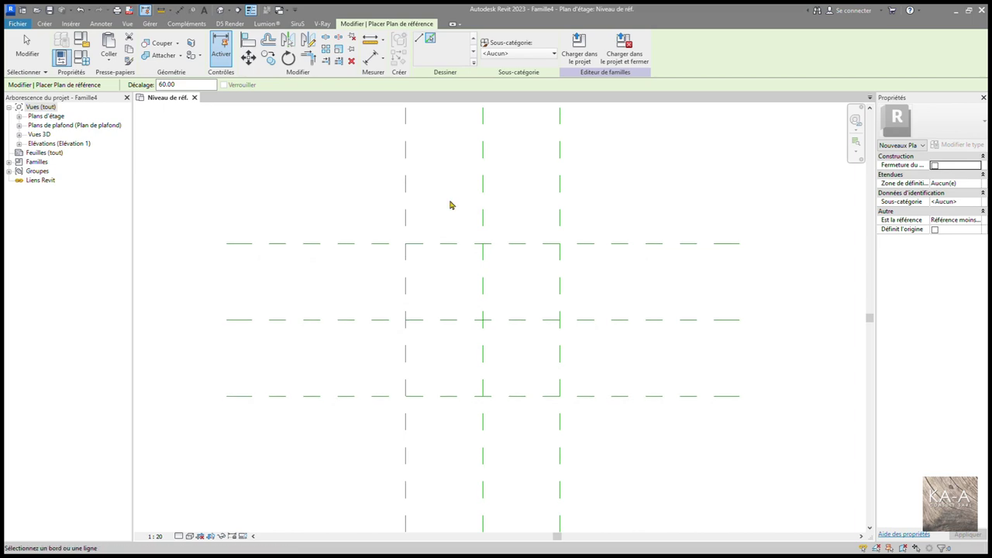
{"action": "key", "text": "d"}
{"action": "key", "text": "i"}
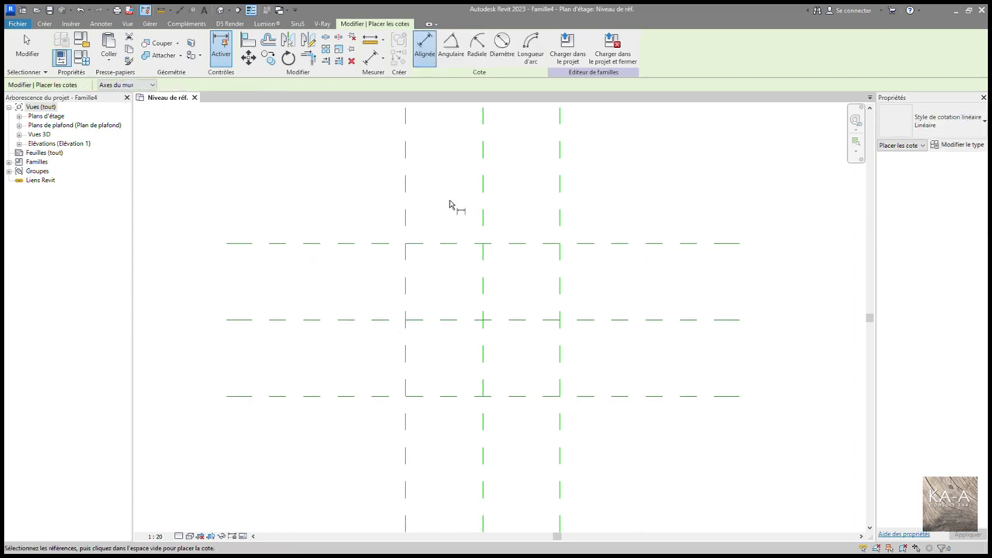
Place a 120.00 length dimension above and a 120.00 width dimension beside the outer planes
{"action": "left_click", "coordinate": [405, 212]}
{"action": "left_click", "coordinate": [560, 217]}
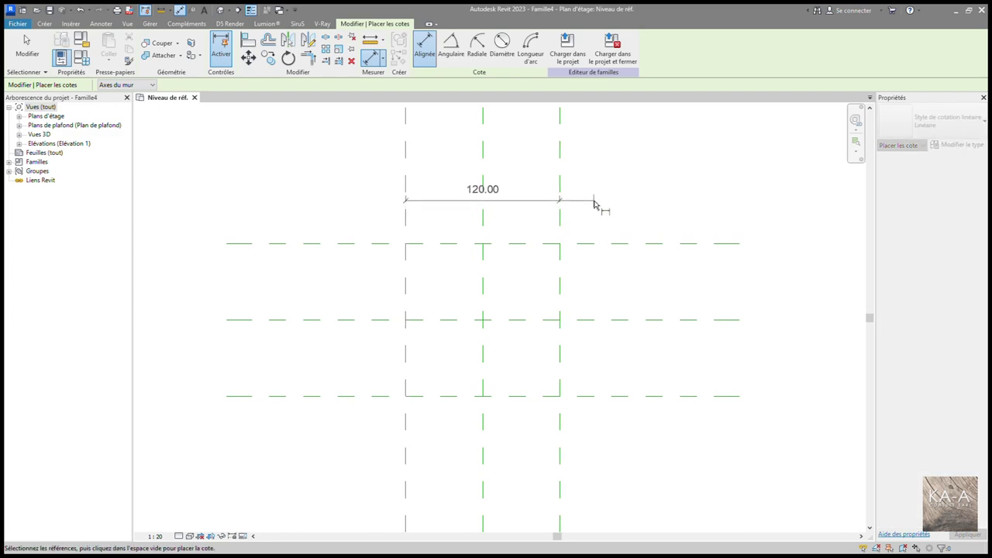
{"action": "left_click", "coordinate": [596, 201]}
{"action": "left_click", "coordinate": [612, 244]}
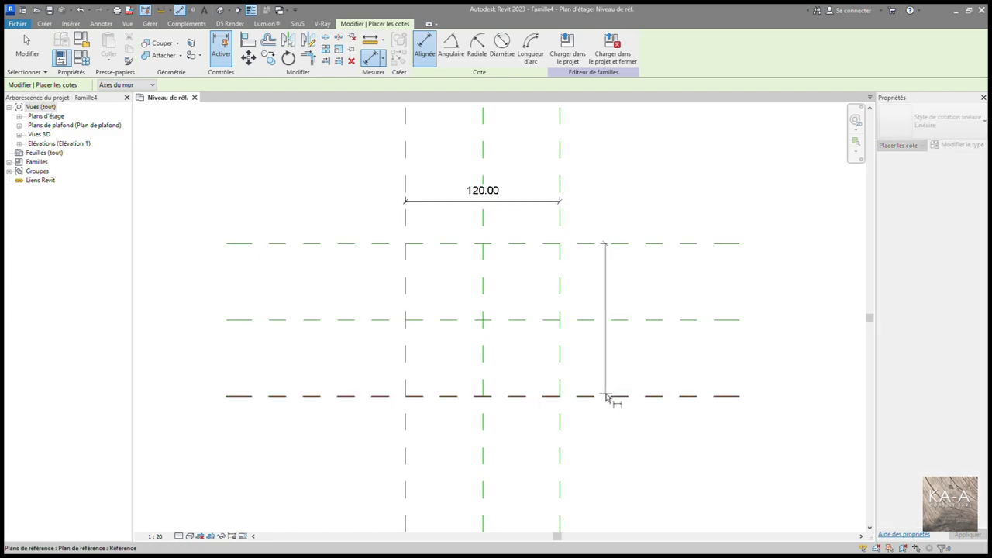
{"action": "left_click", "coordinate": [610, 396]}
{"action": "left_click", "coordinate": [602, 418]}
{"action": "middle_click_drag", "start_coordinate": [542, 341], "coordinate": [543, 385]}
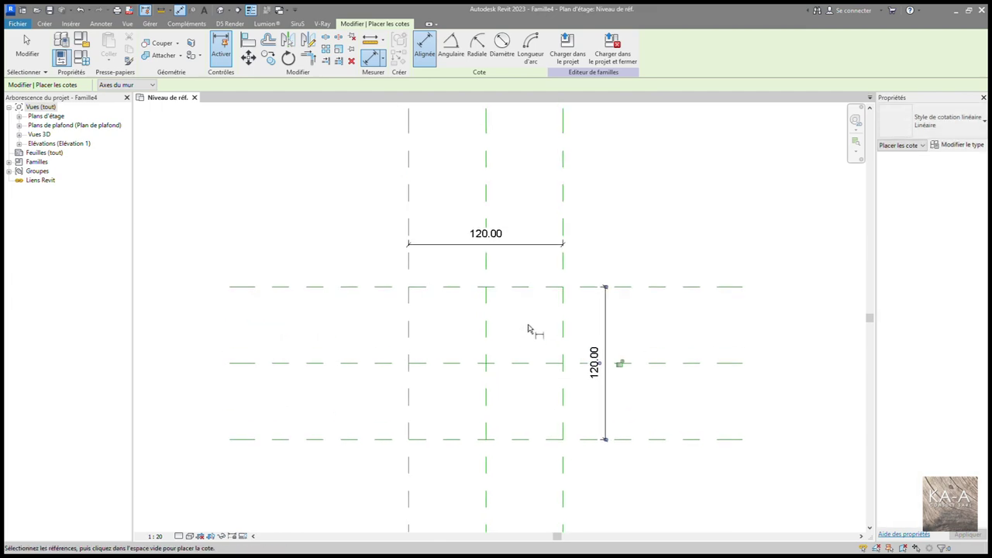
{"action": "key", "text": "Escape"}
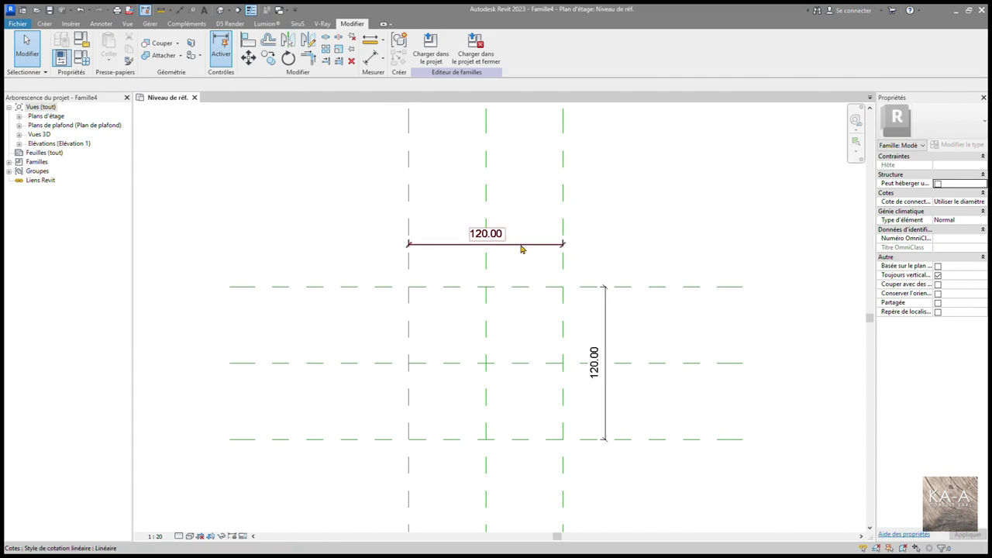
Label the horizontal 120.00 dimension LONG TABLE and the vertical one LARG TABLE
{"action": "left_click", "coordinate": [521, 249]}
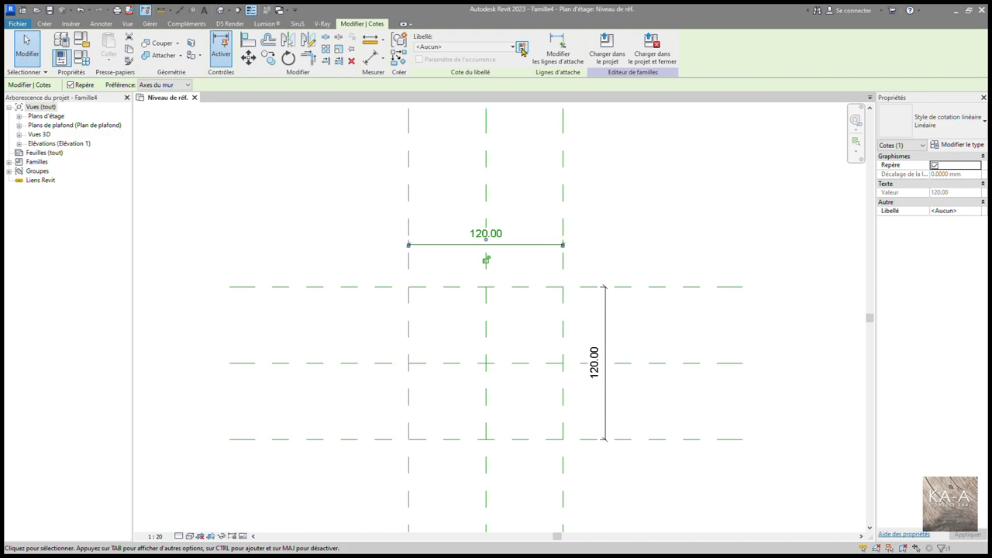
{"action": "left_click", "coordinate": [522, 47]}
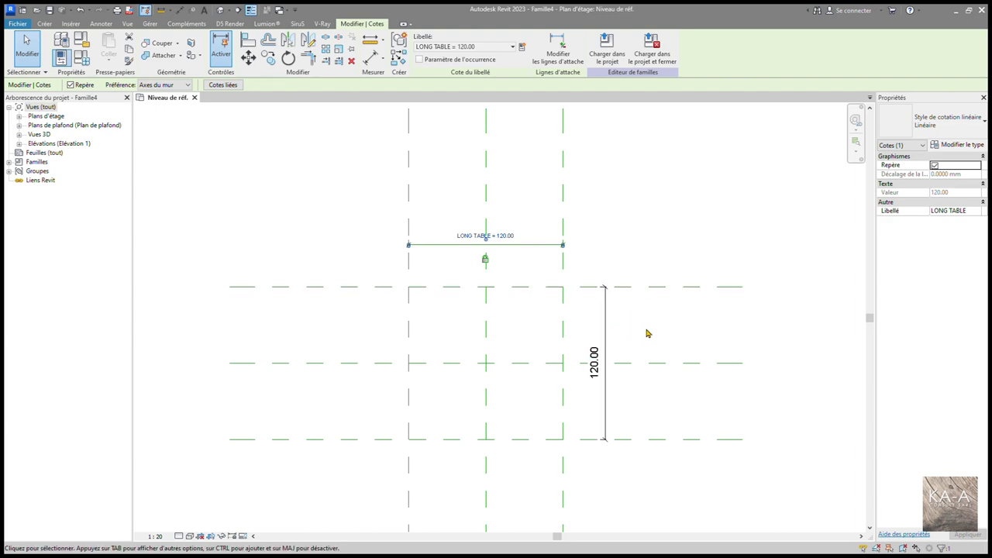
{"action": "left_click", "coordinate": [605, 331]}
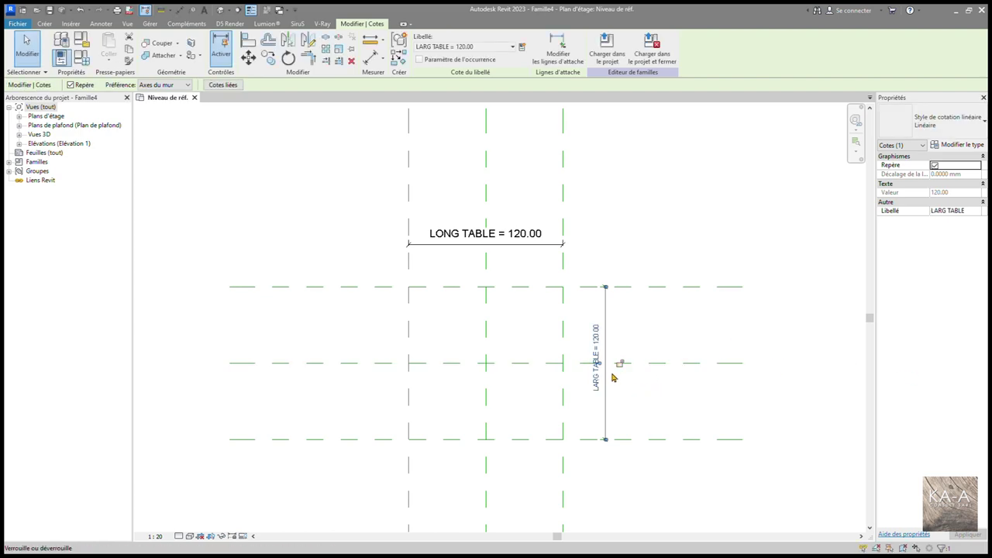
{"action": "mouse_move", "coordinate": [579, 314]}
{"action": "middle_mouse_down"}
{"action": "mouse_move", "coordinate": [672, 283]}
{"action": "mouse_move", "coordinate": [665, 286]}
{"action": "middle_mouse_up"}
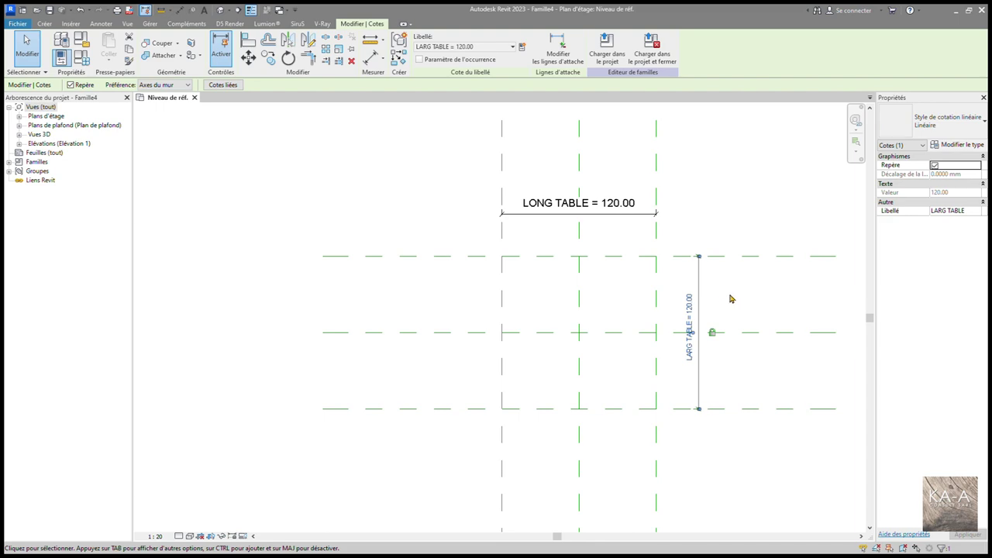
{"action": "scroll", "coordinate": [730, 298], "scroll_direction": "down", "scroll_amount": 1}
{"action": "middle_click_drag", "start_coordinate": [731, 295], "coordinate": [753, 290]}
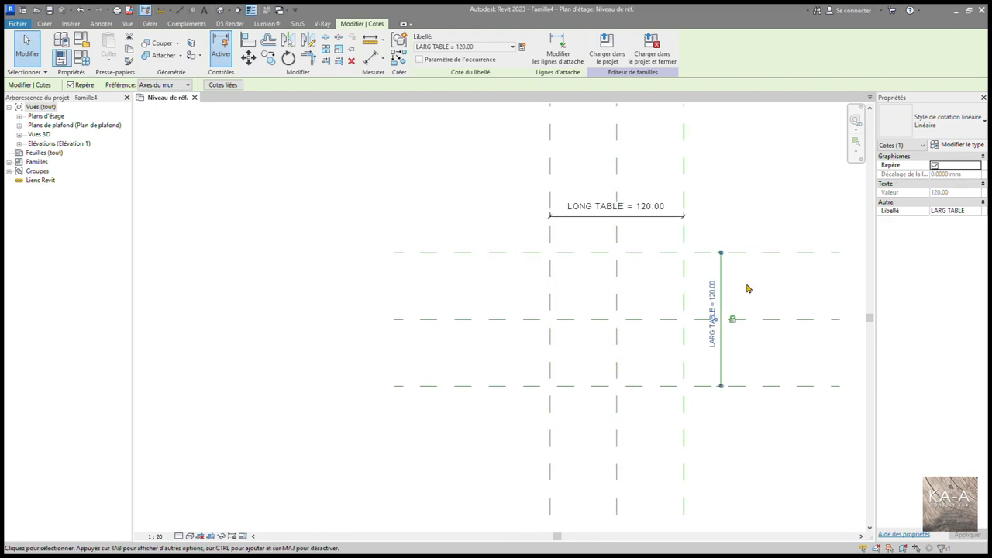
{"action": "left_click", "coordinate": [81, 62]}
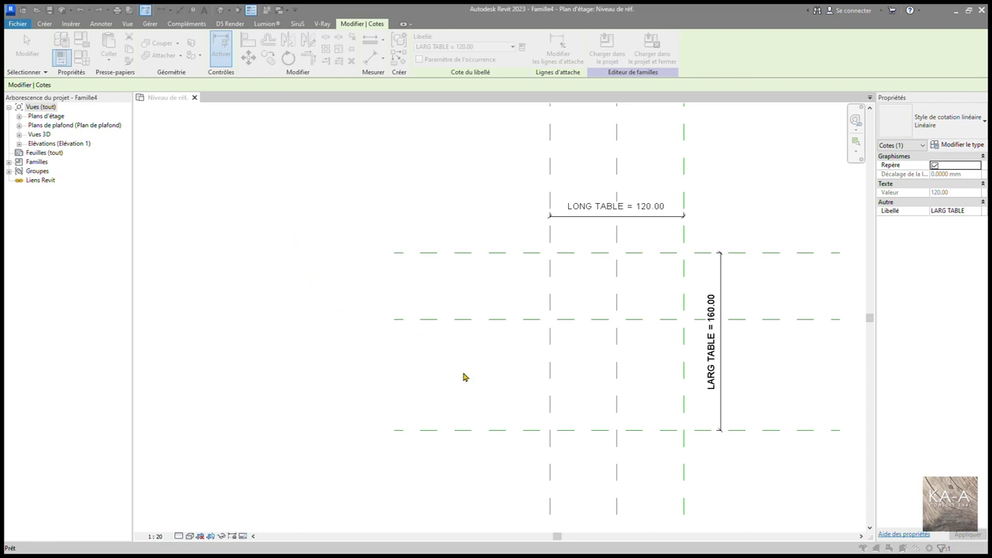
{"action": "left_click", "coordinate": [373, 382]}
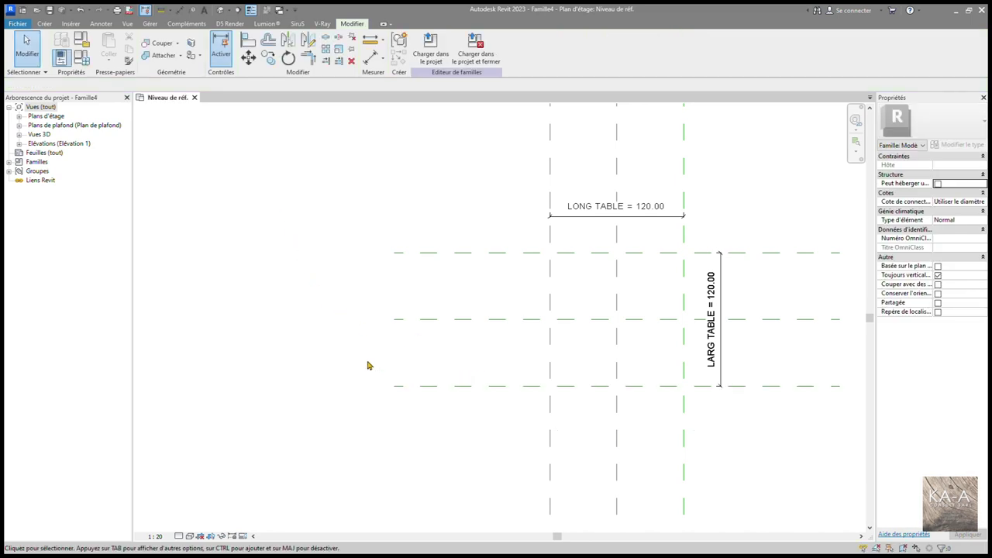
{"action": "mouse_move", "coordinate": [613, 269]}
{"action": "middle_mouse_down"}
{"action": "mouse_move", "coordinate": [523, 272]}
{"action": "mouse_move", "coordinate": [496, 262]}
{"action": "middle_mouse_up"}
{"action": "scroll", "coordinate": [467, 282], "scroll_direction": "up", "scroll_amount": 1}
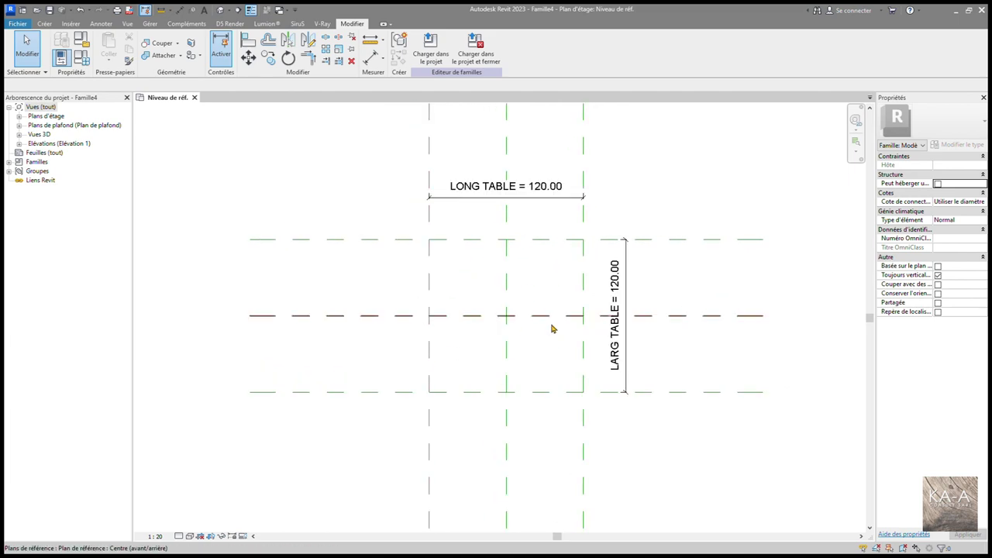
{"action": "mouse_move", "coordinate": [466, 286]}
{"action": "middle_mouse_down"}
{"action": "mouse_move", "coordinate": [473, 308]}
{"action": "mouse_move", "coordinate": [437, 293]}
{"action": "middle_mouse_up"}
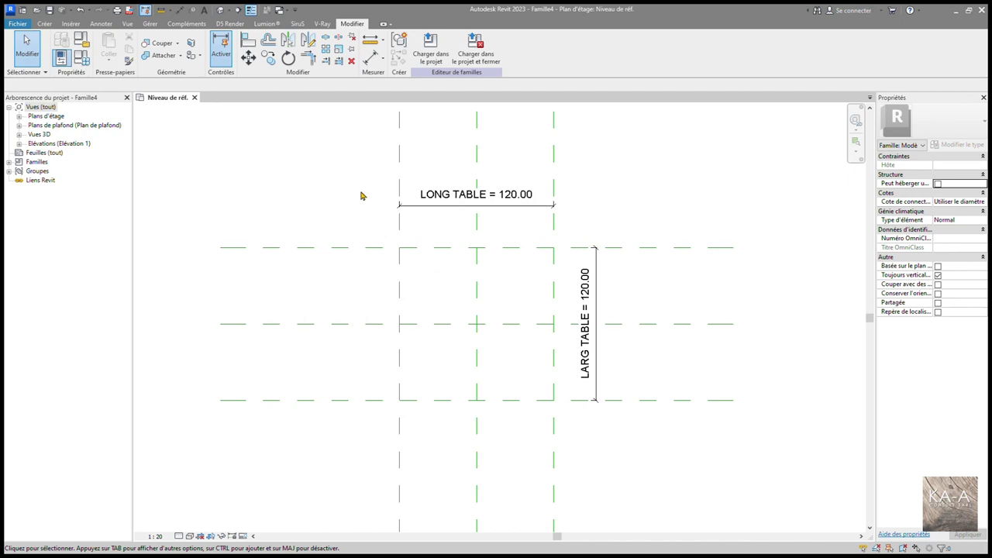
Chain 60.00/60.00 dimensions across left-centre-right and top-centre-bottom reference planes
{"action": "key", "text": "d"}
{"action": "key", "text": "i"}
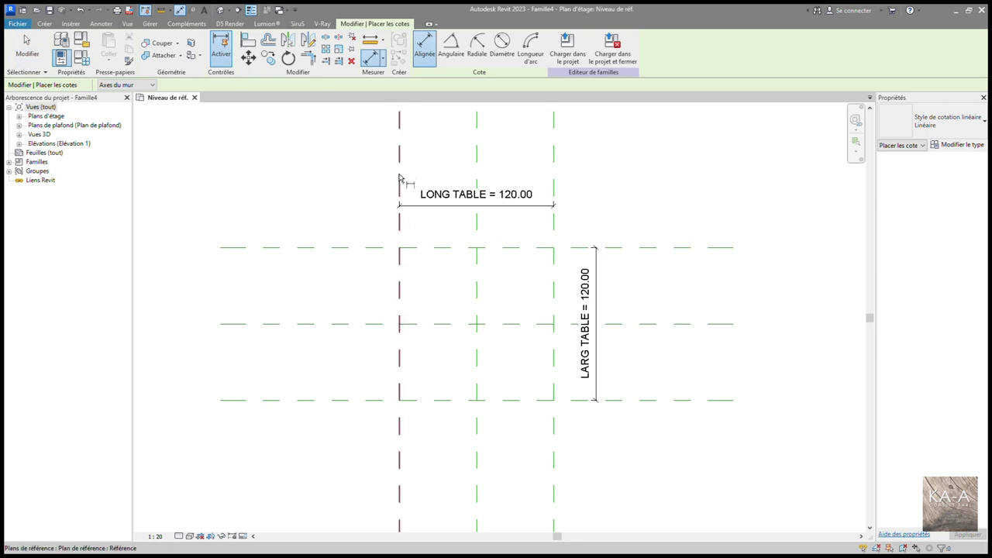
{"action": "left_click", "coordinate": [399, 178]}
{"action": "left_click", "coordinate": [477, 179]}
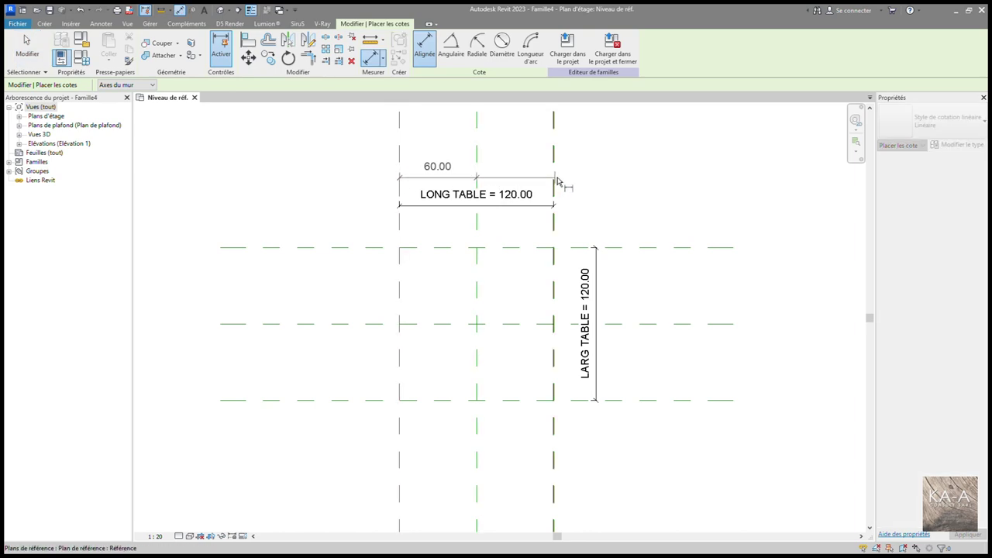
{"action": "left_click", "coordinate": [554, 180]}
{"action": "left_click", "coordinate": [591, 182]}
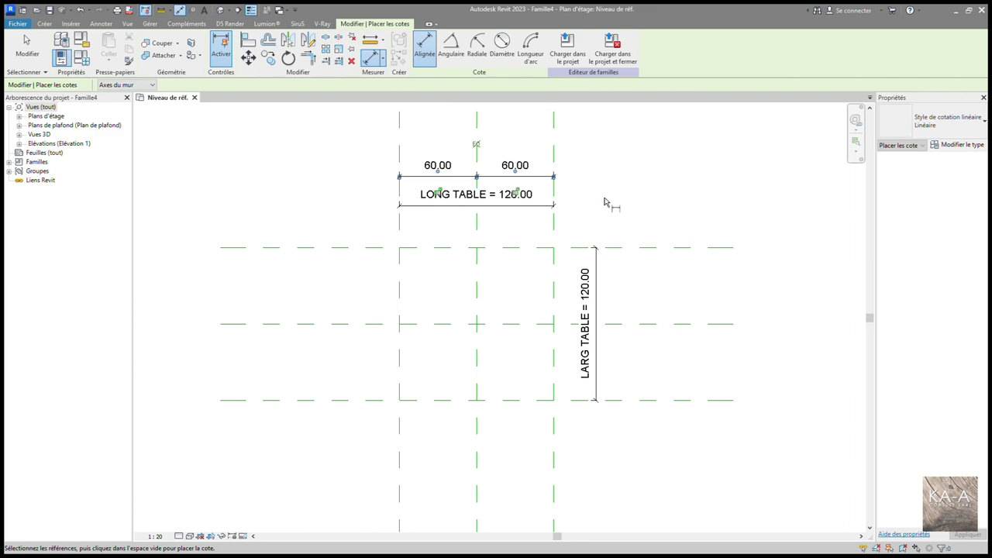
{"action": "left_click", "coordinate": [629, 248]}
{"action": "left_click", "coordinate": [622, 325]}
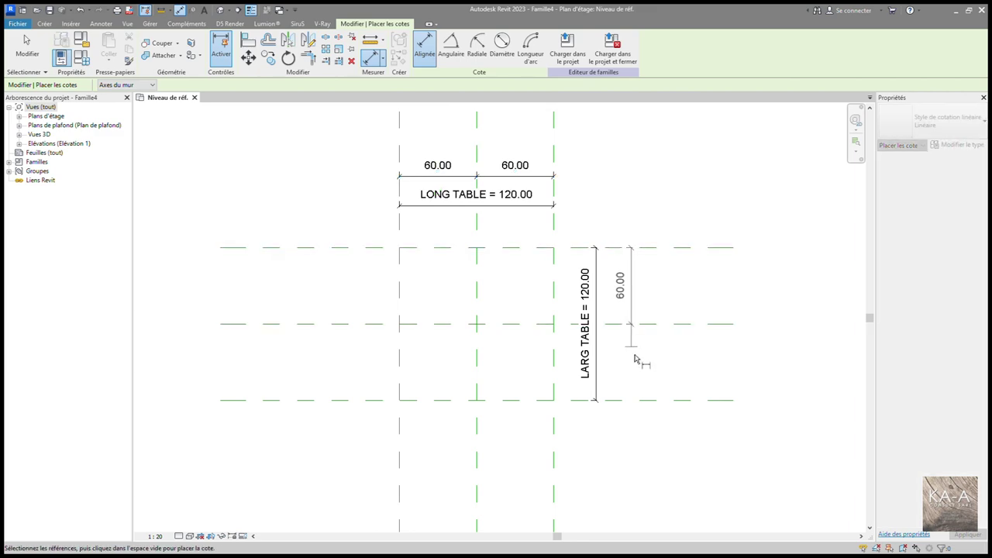
{"action": "left_click", "coordinate": [626, 401]}
{"action": "left_click", "coordinate": [627, 435]}
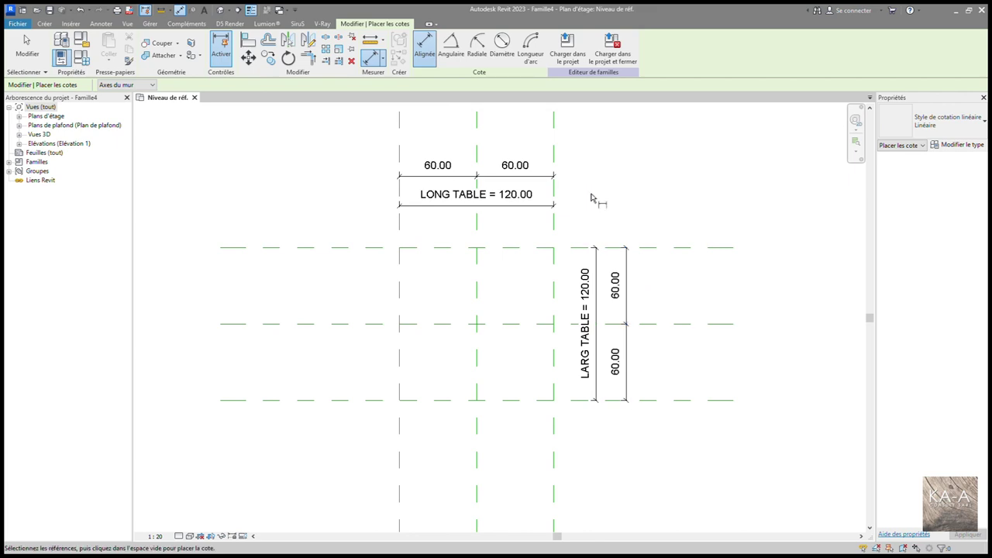
{"action": "key", "text": "Escape"}
{"action": "key", "text": "Escape"}
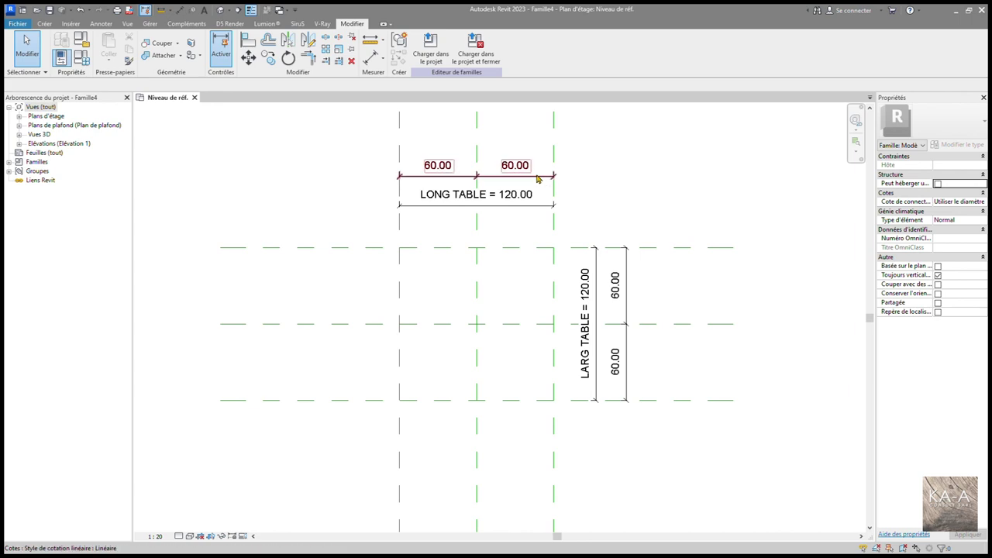
Set the 60.00/60.00 dimension chains to EQ so both halves stay equal
{"action": "left_click", "coordinate": [538, 180]}
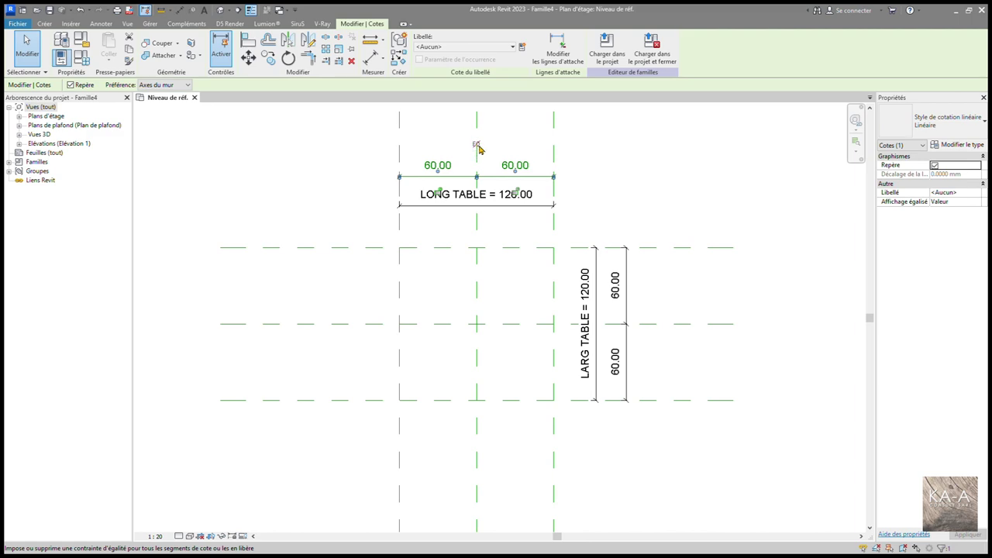
{"action": "left_click", "coordinate": [476, 146]}
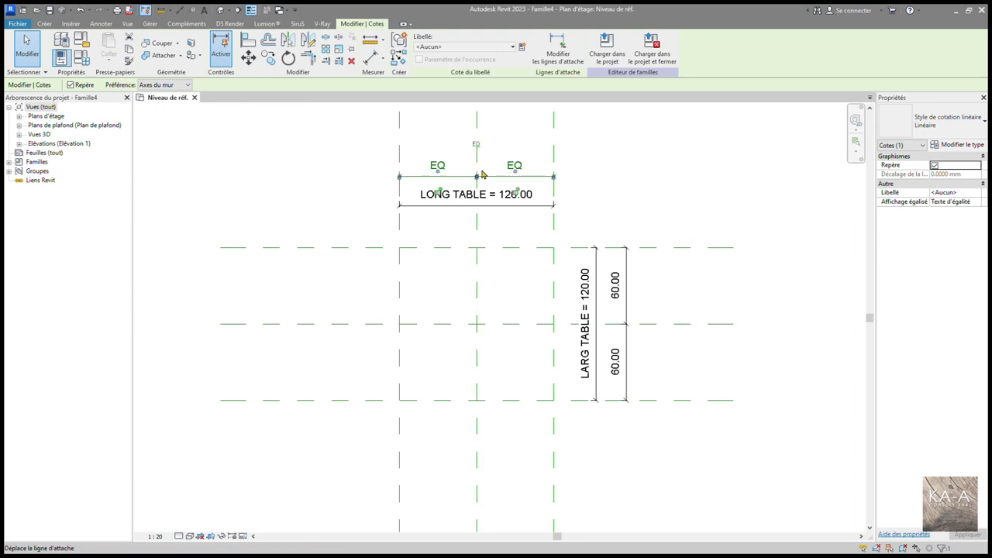
{"action": "left_click", "coordinate": [624, 294]}
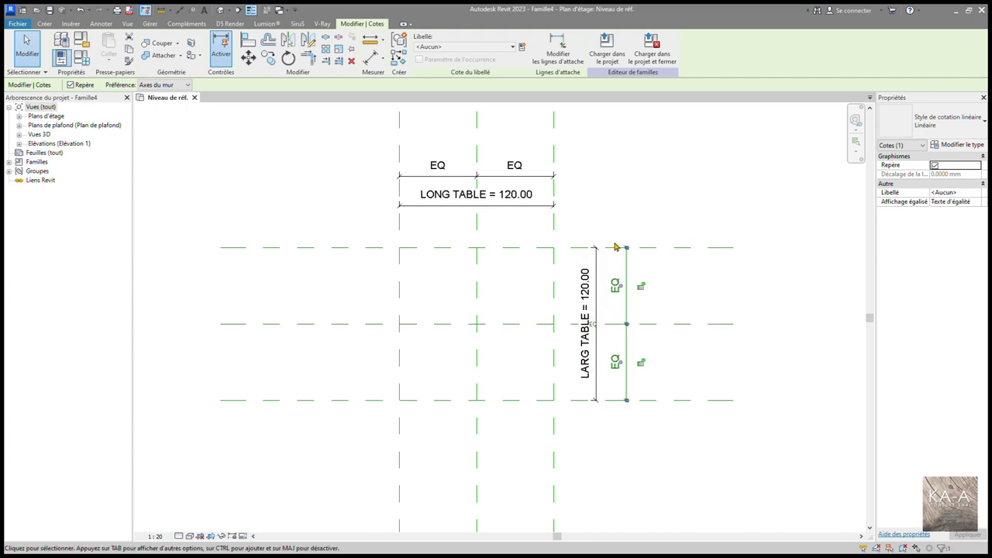
{"action": "left_click", "coordinate": [605, 206]}
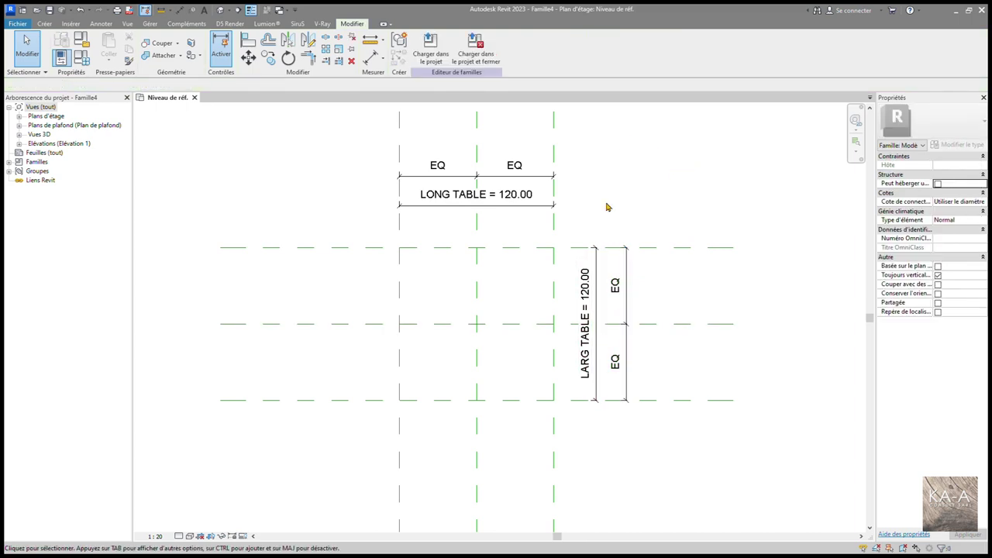
Flex LARG TABLE to 160.00 in Family Types, then return it to 120.00
{"action": "mouse_move", "coordinate": [450, 251]}
{"action": "middle_mouse_down"}
{"action": "mouse_move", "coordinate": [607, 252]}
{"action": "mouse_move", "coordinate": [595, 259]}
{"action": "middle_mouse_up"}
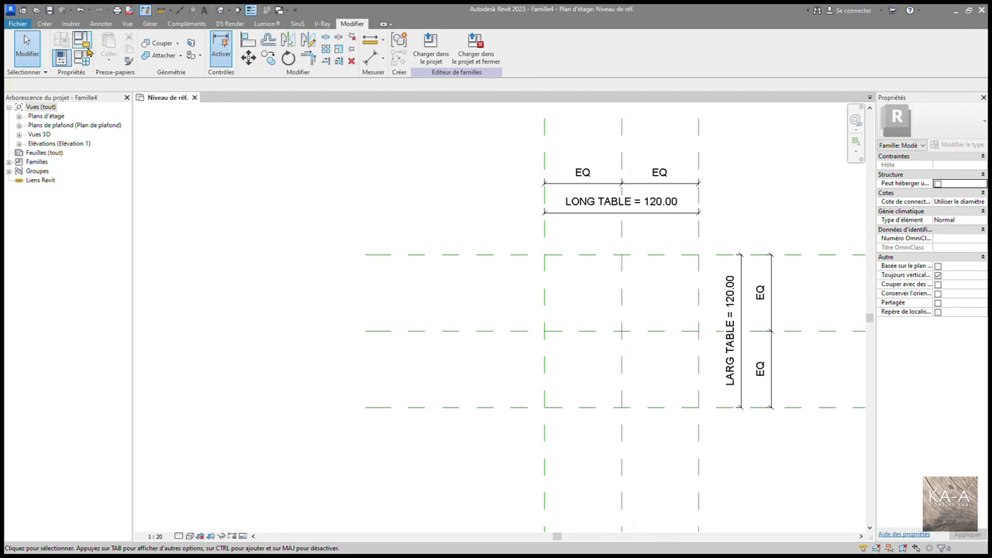
{"action": "left_click", "coordinate": [84, 63]}
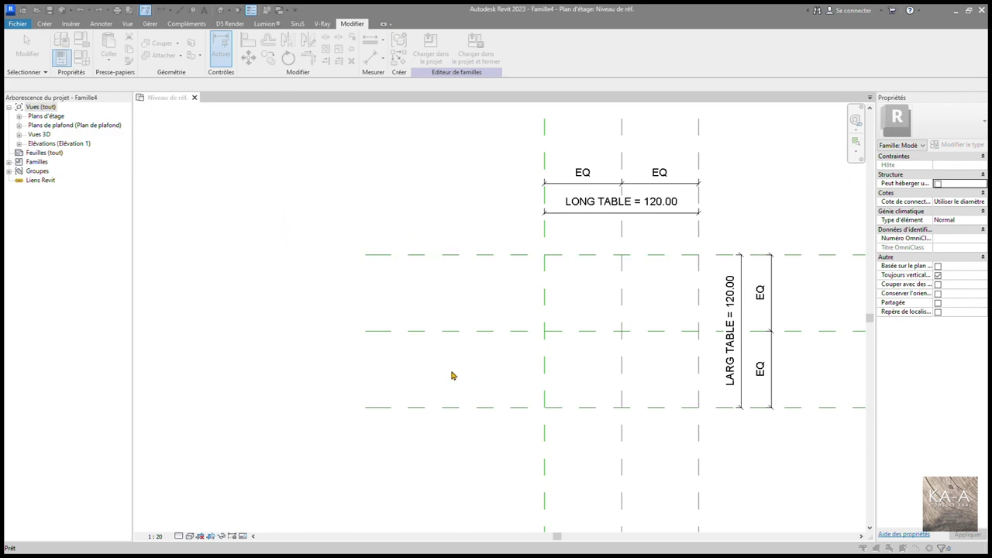
{"action": "middle_click_drag", "start_coordinate": [475, 300], "coordinate": [399, 305]}
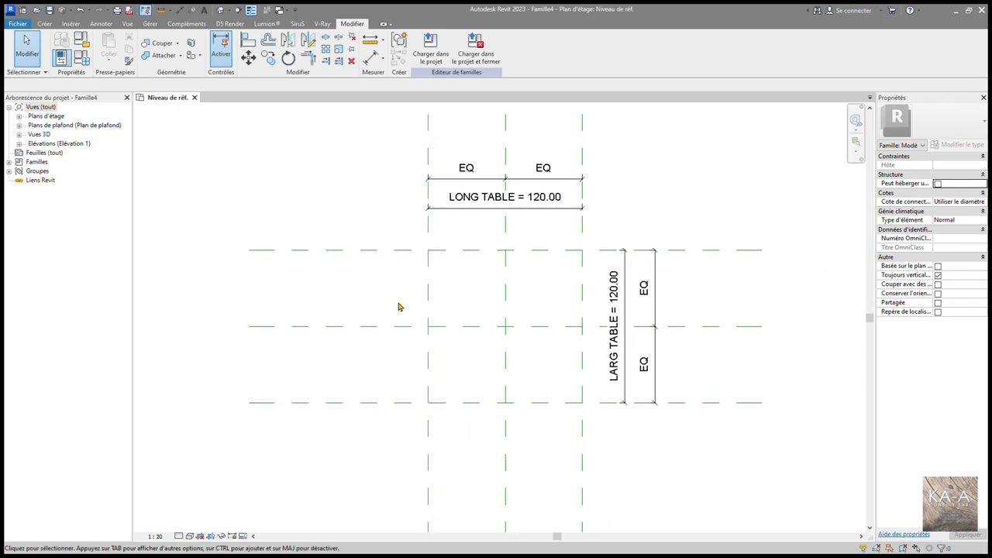
{"action": "middle_click_drag", "start_coordinate": [458, 299], "coordinate": [447, 296]}
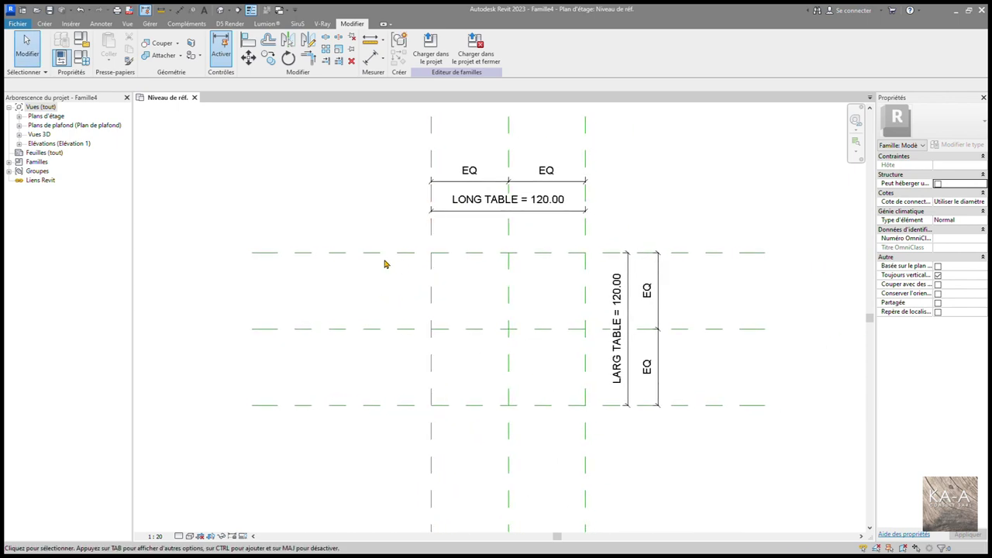
Expand Élévations in the Project Browser and open the Gauche elevation view
{"action": "left_click", "coordinate": [18, 144]}
{"action": "left_click", "coordinate": [19, 144]}
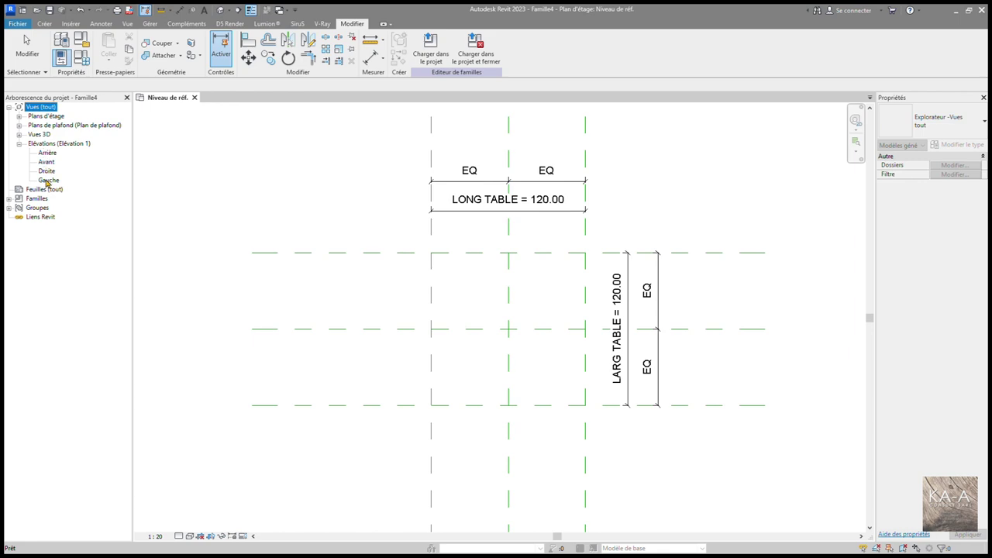
{"action": "left_click", "coordinate": [48, 180]}
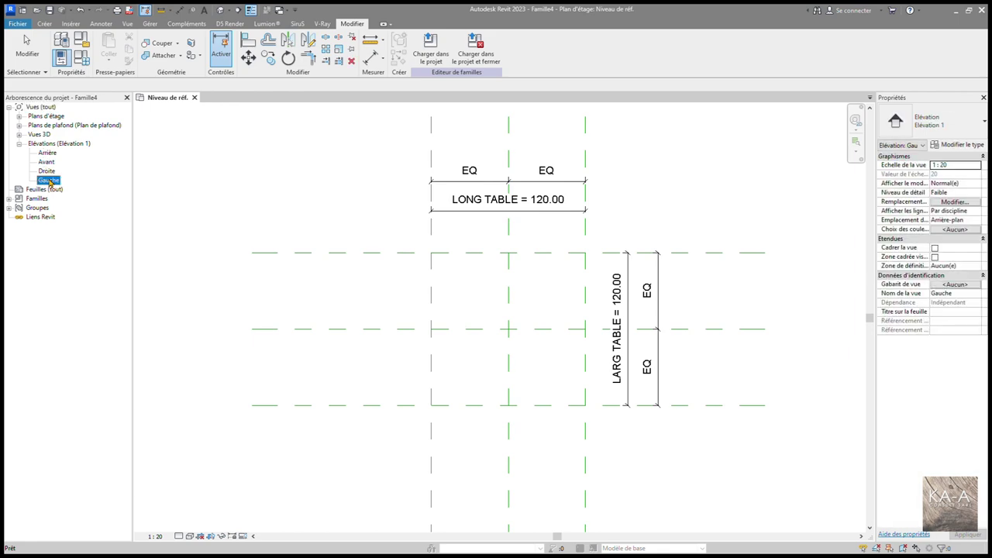
{"action": "double_click", "coordinate": [49, 180]}
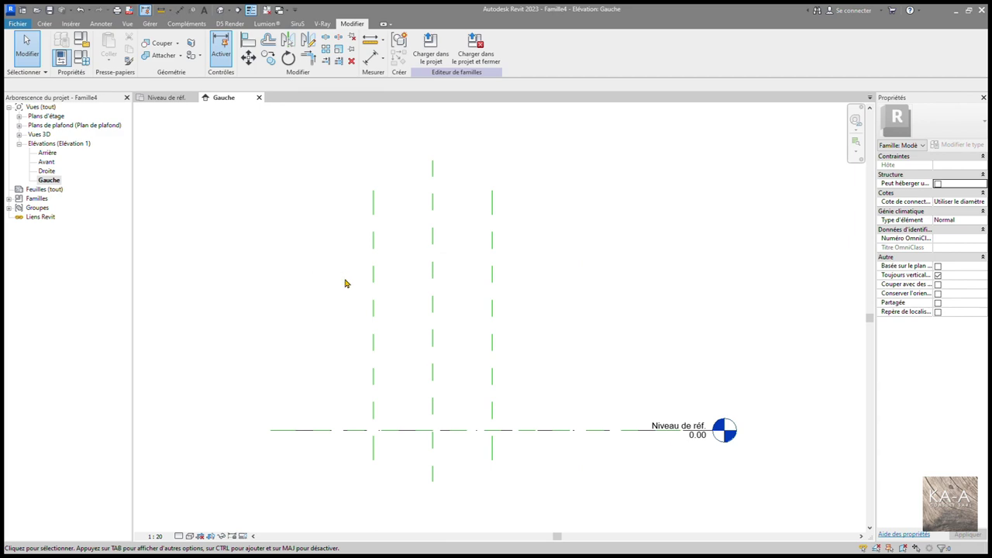
{"action": "mouse_move", "coordinate": [343, 281]}
{"action": "middle_mouse_down"}
{"action": "mouse_move", "coordinate": [448, 277]}
{"action": "mouse_move", "coordinate": [456, 330]}
{"action": "middle_mouse_up"}
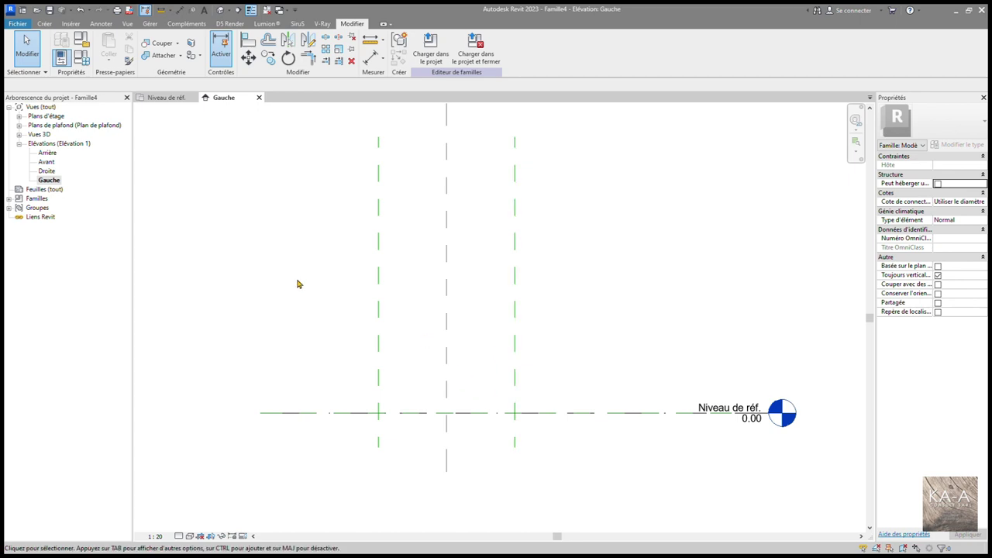
Add a horizontal reference plane 35.00 above Niveau de réf. using a 35 offset
{"action": "key", "text": "r"}
{"action": "key", "text": "p"}
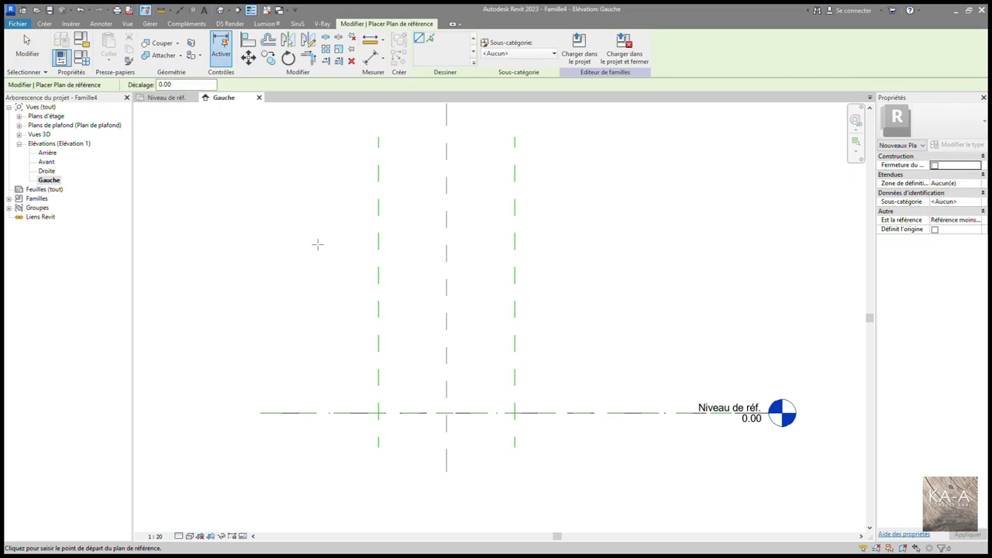
{"action": "double_click", "coordinate": [186, 85]}
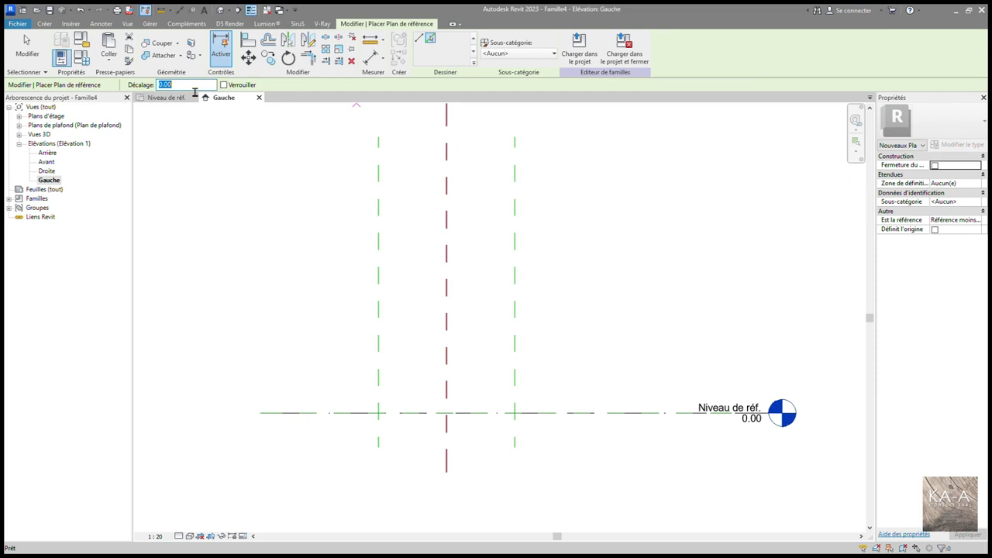
{"action": "type", "text": "35"}
{"action": "key", "text": "Return"}
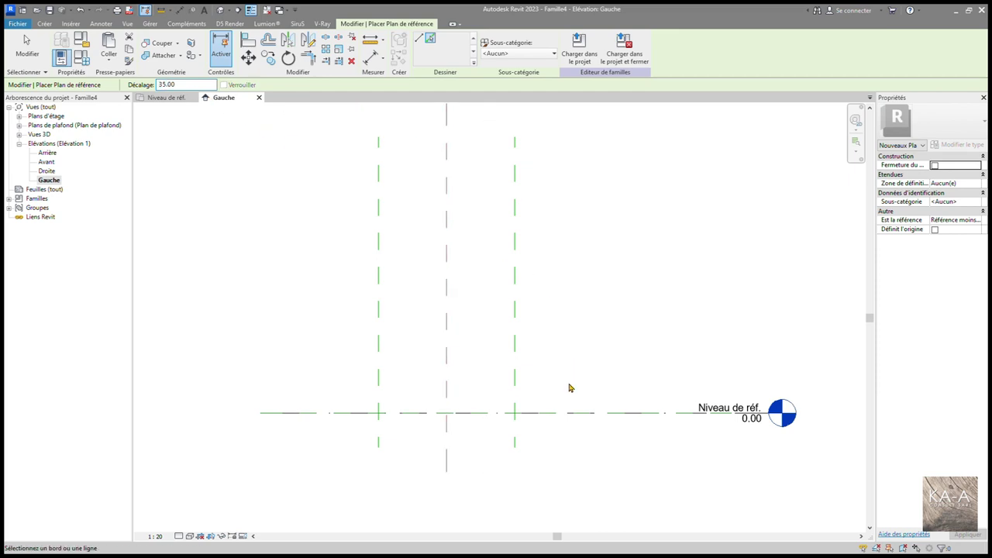
{"action": "left_click", "coordinate": [567, 416]}
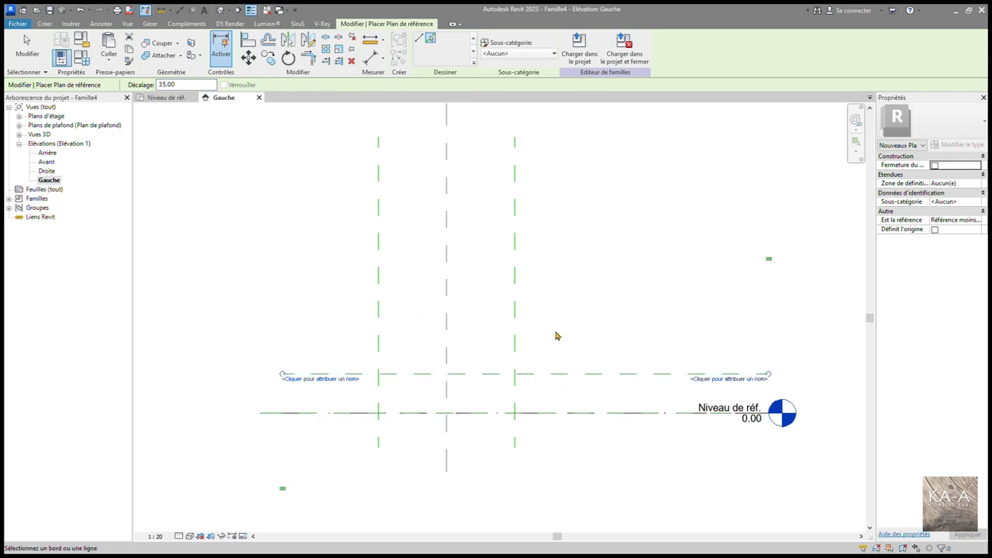
{"action": "middle_click_drag", "start_coordinate": [543, 321], "coordinate": [557, 312]}
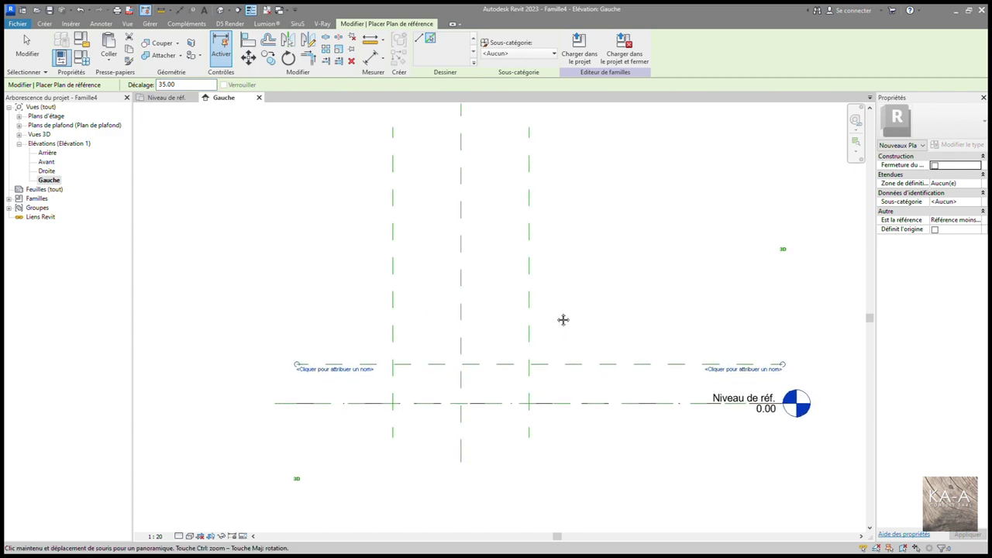
Add a second reference plane 5.00 above the 35.00 plane
{"action": "double_click", "coordinate": [190, 93]}
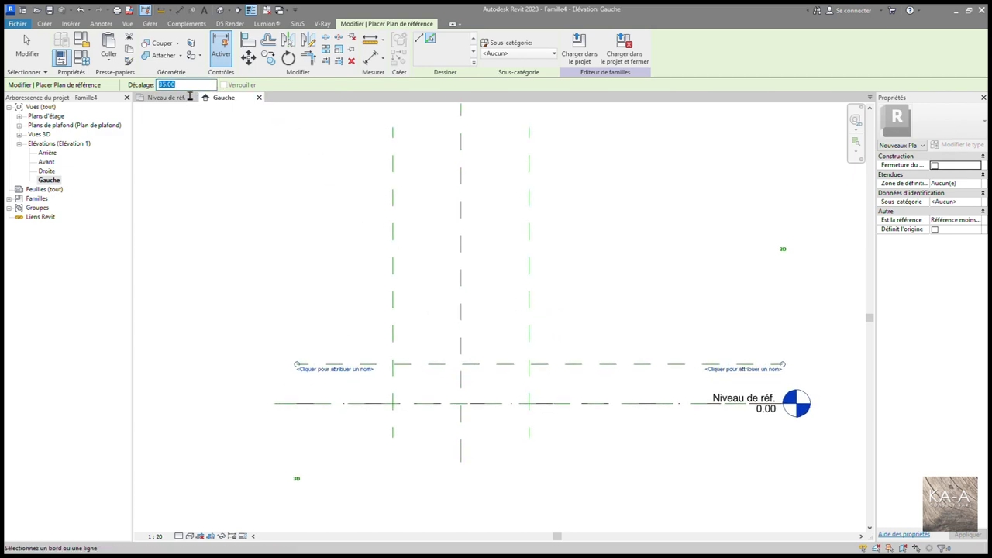
{"action": "type", "text": "5"}
{"action": "left_click", "coordinate": [583, 366]}
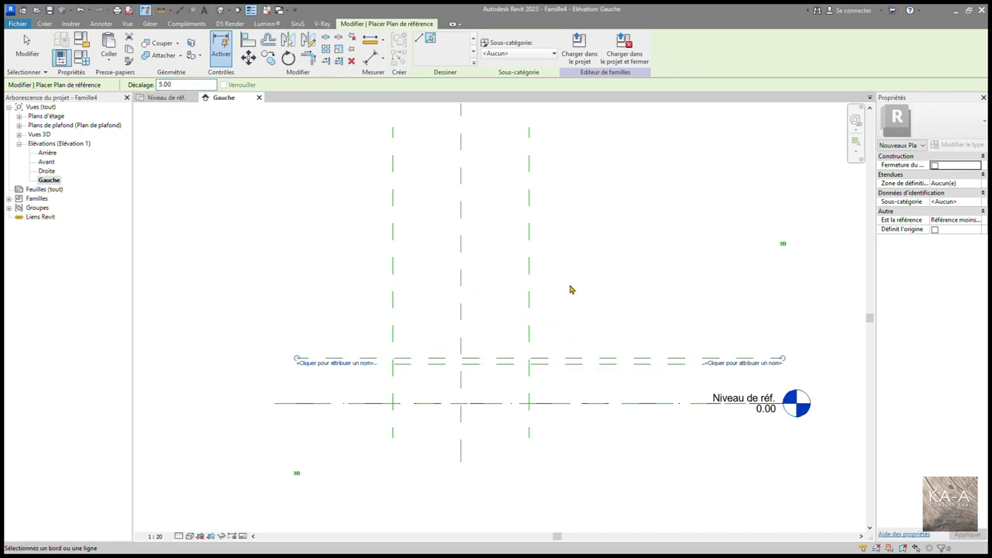
{"action": "key", "text": "Escape"}
{"action": "key", "text": "Escape"}
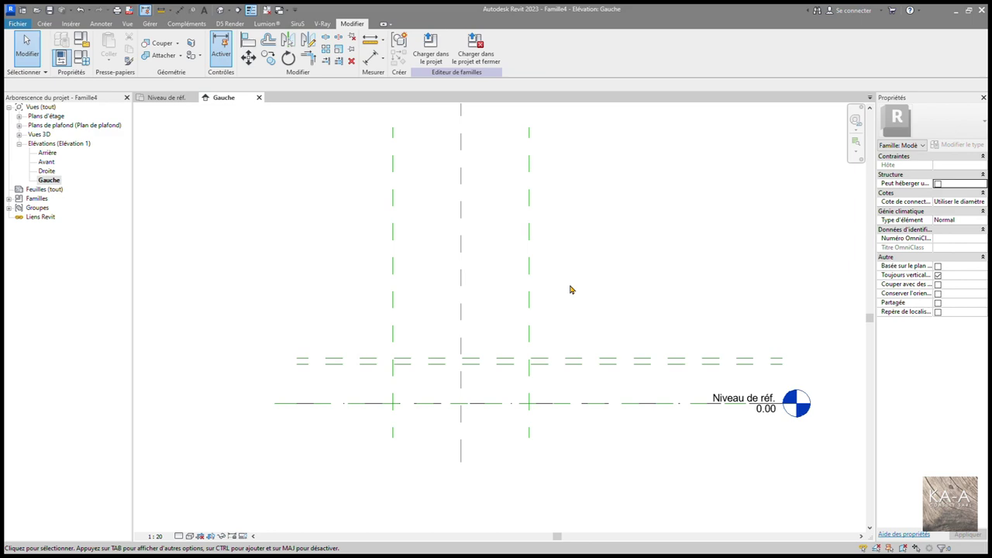
{"action": "middle_click_drag", "start_coordinate": [364, 396], "coordinate": [387, 401]}
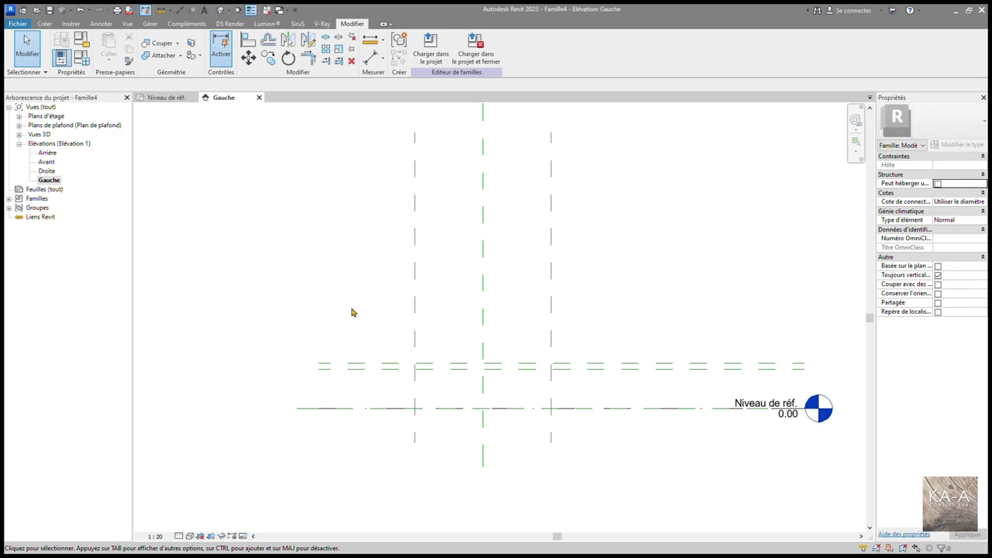
Dimension the 35.00 height from the reference level to the first plane
{"action": "key", "text": "d"}
{"action": "key", "text": "i"}
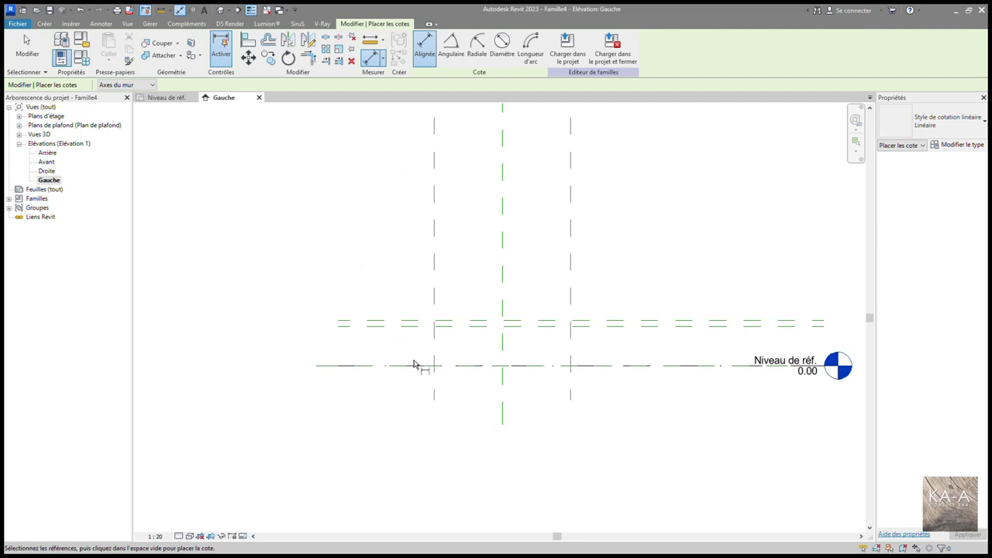
{"action": "scroll", "coordinate": [415, 369], "scroll_direction": "up", "scroll_amount": 2}
{"action": "left_click", "coordinate": [415, 369]}
{"action": "left_click", "coordinate": [420, 305]}
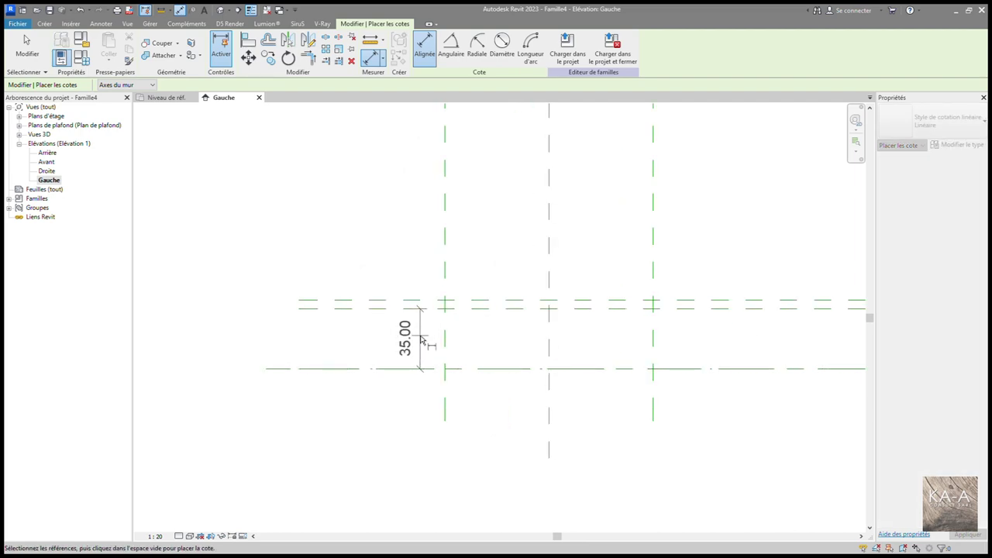
{"action": "left_click", "coordinate": [423, 339]}
{"action": "middle_click_drag", "start_coordinate": [362, 355], "coordinate": [423, 346]}
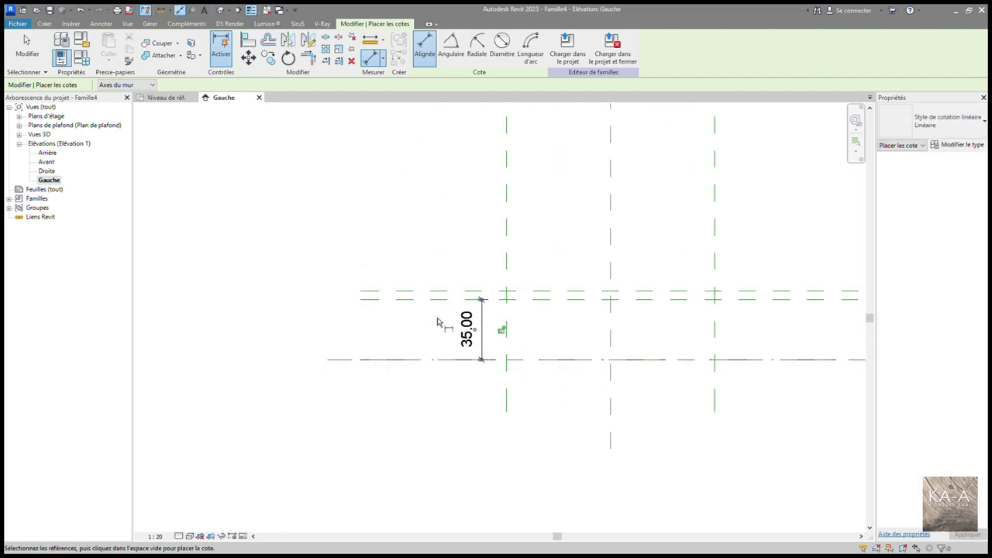
{"action": "left_click", "coordinate": [433, 291]}
{"action": "key", "text": "Escape"}
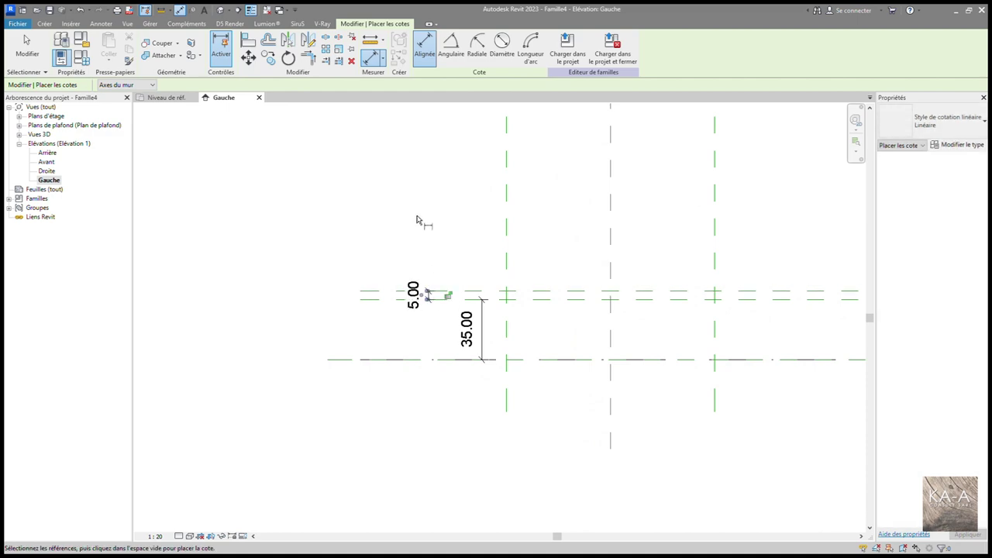
{"action": "key", "text": "Escape"}
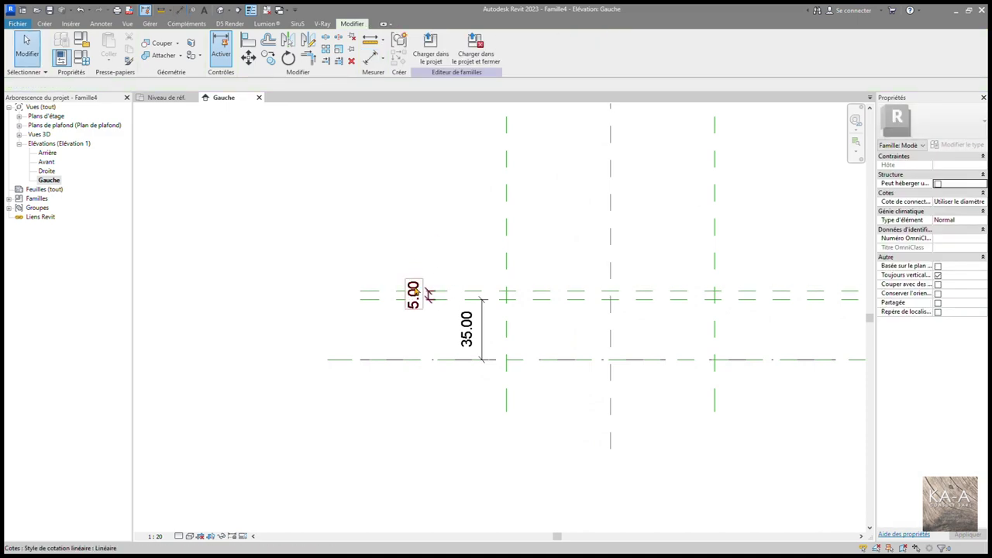
Label the 5.00 dimension with a new EP PLATEAU parameter
{"action": "left_click", "coordinate": [414, 294]}
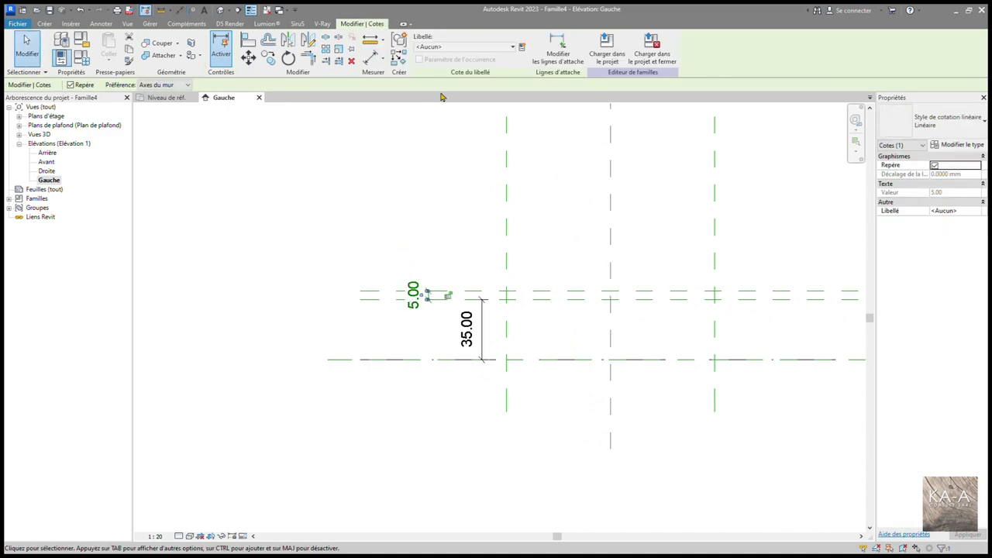
{"action": "left_click", "coordinate": [522, 48]}
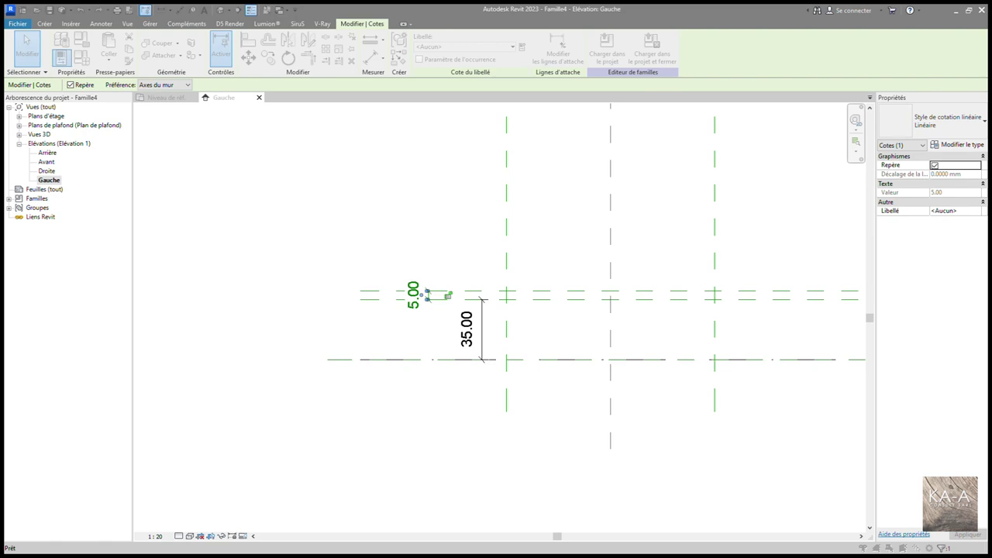
{"action": "key", "text": "Return"}
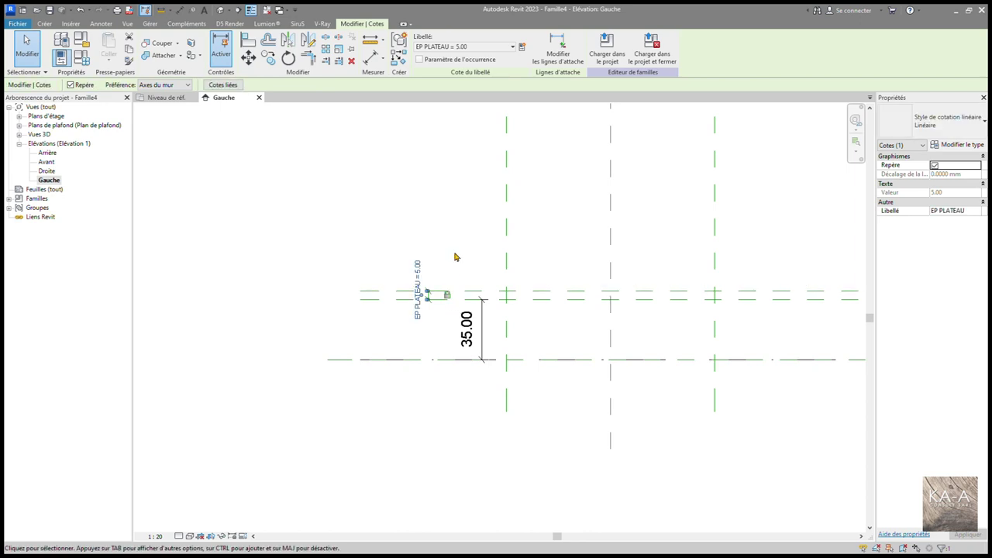
{"action": "key", "text": "Escape"}
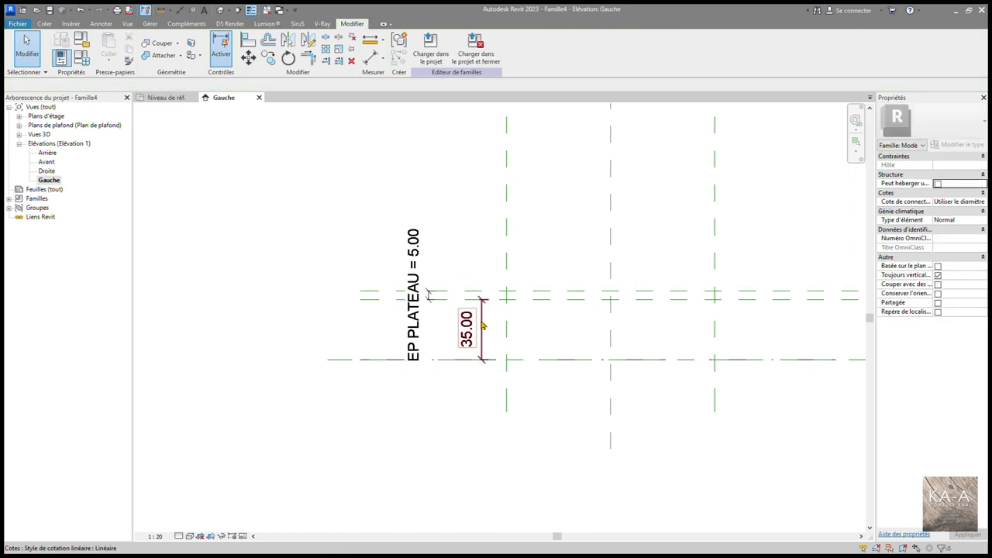
Apply the HT TABLE label to the 35.00 height dimension
{"action": "left_click", "coordinate": [482, 325]}
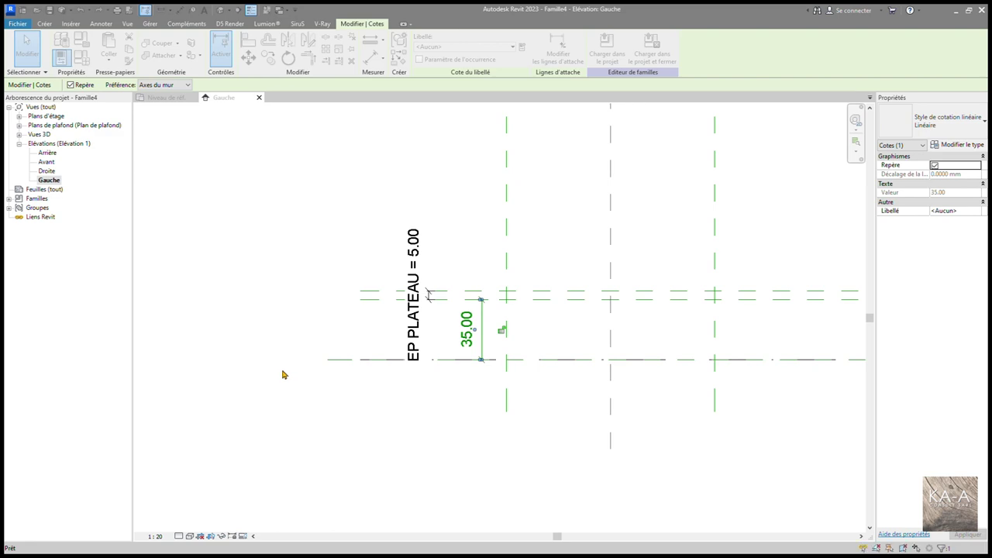
{"action": "key", "text": "Return"}
{"action": "left_click", "coordinate": [474, 219]}
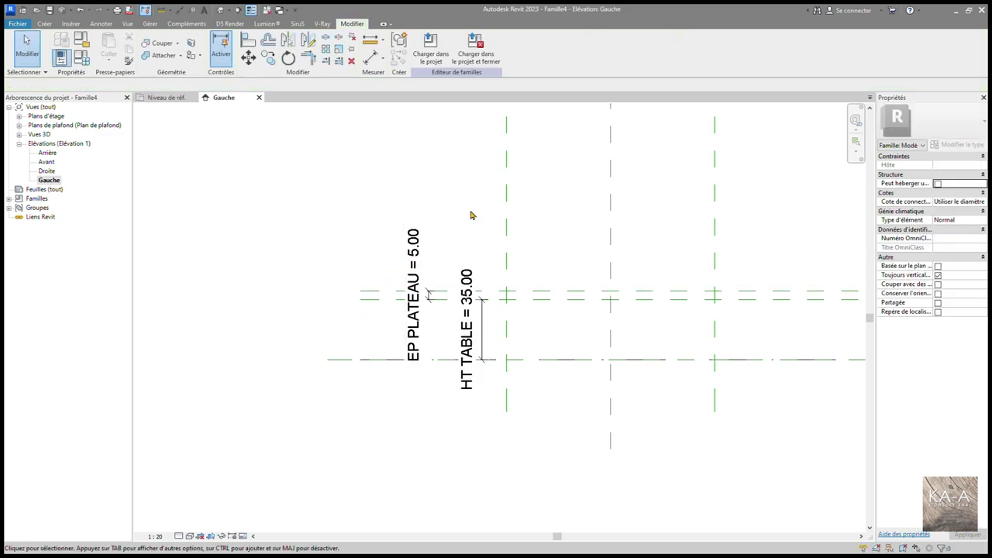
{"action": "scroll", "coordinate": [443, 238], "scroll_direction": "down", "scroll_amount": 1}
{"action": "middle_click_drag", "start_coordinate": [472, 237], "coordinate": [402, 242]}
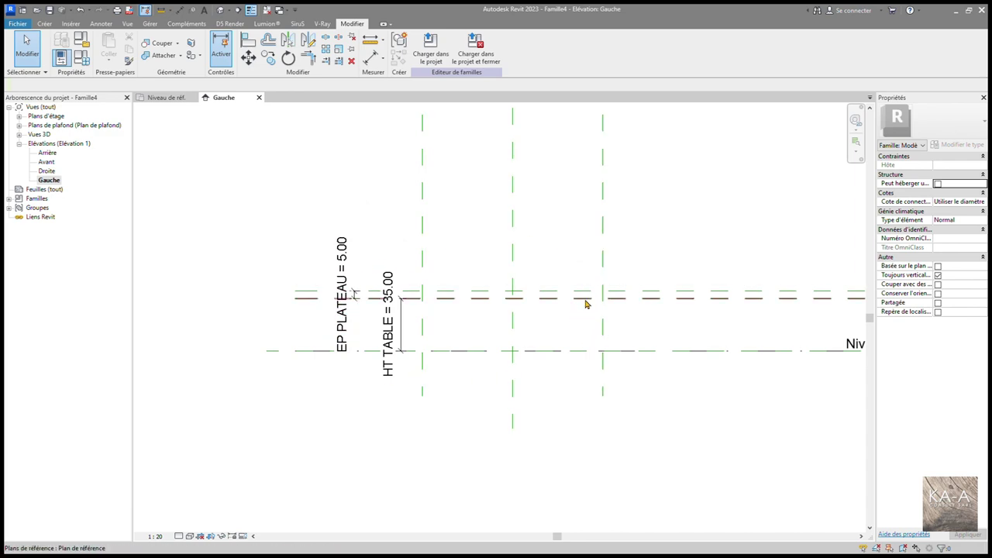
Return to the Niveau de réf. plan with the LONG TABLE and LARG TABLE dimensions in view
{"action": "left_click", "coordinate": [164, 99]}
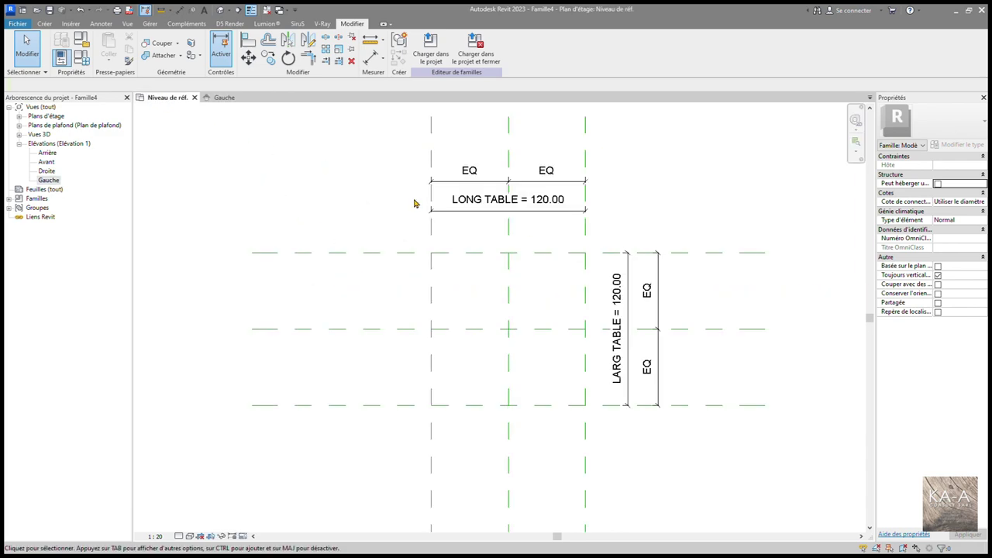
{"action": "middle_click_drag", "start_coordinate": [473, 277], "coordinate": [424, 242]}
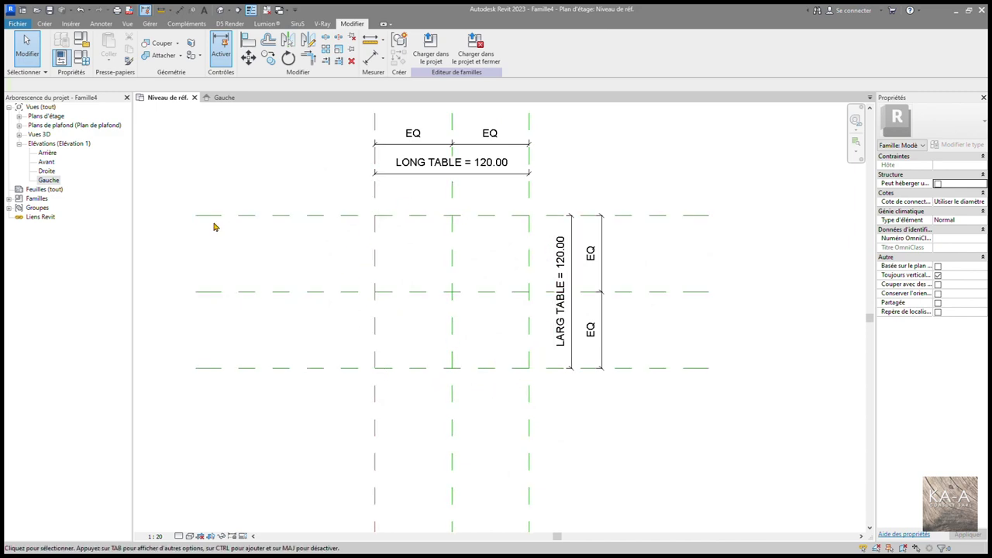
{"action": "left_click", "coordinate": [44, 24]}
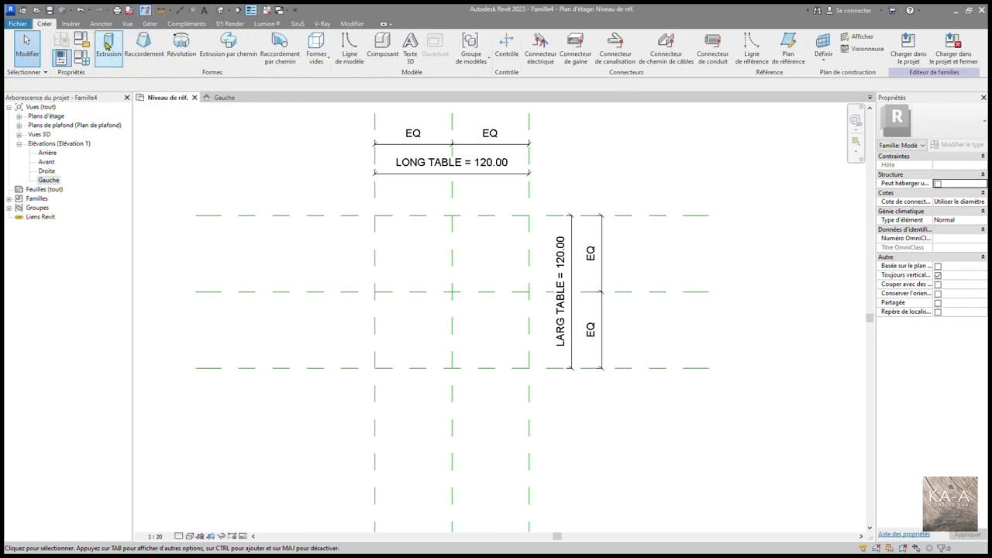
Extrude a 25.00-deep rectangle spanning the outer reference-plane corners of the 120 × 120 outline
{"action": "left_click", "coordinate": [108, 44]}
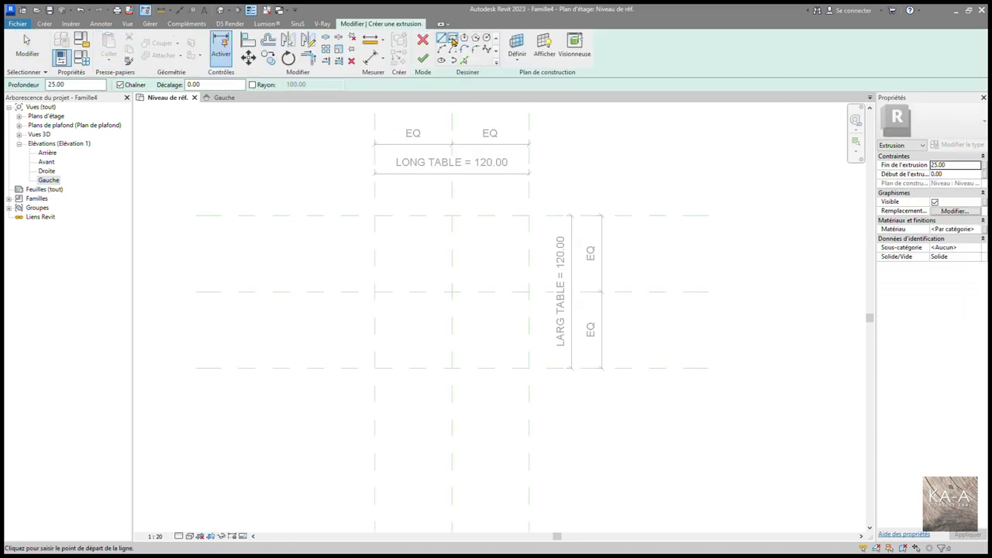
{"action": "left_click", "coordinate": [454, 41]}
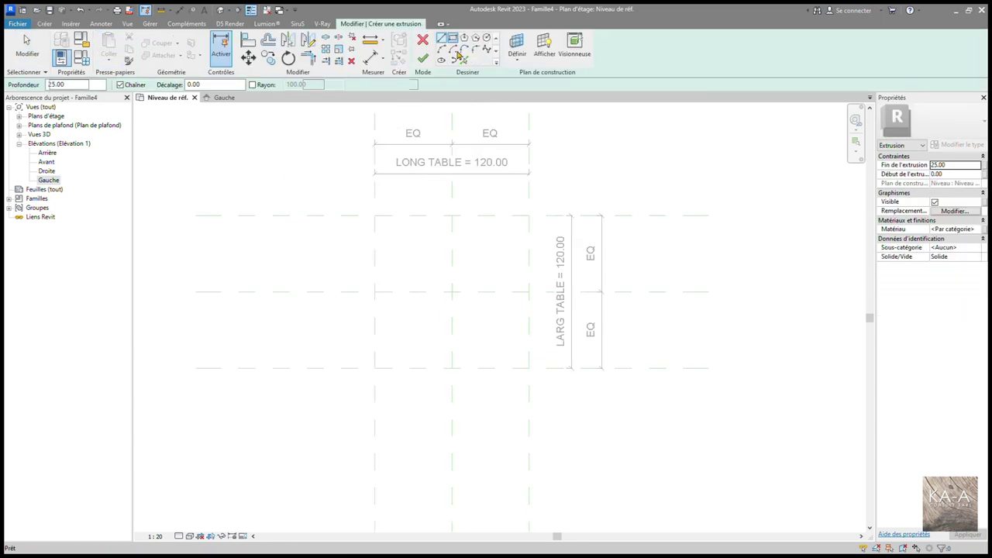
{"action": "left_click", "coordinate": [375, 216]}
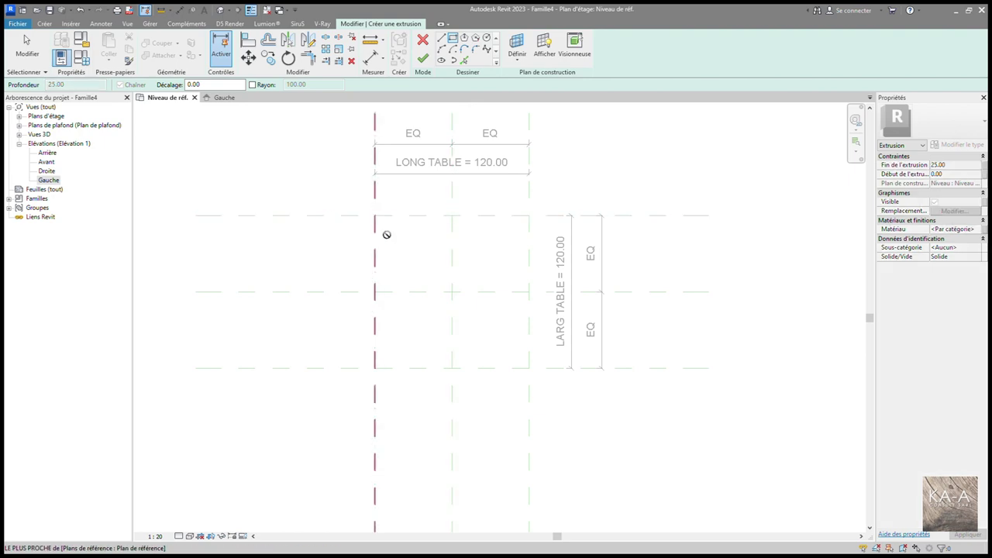
{"action": "left_click", "coordinate": [529, 368]}
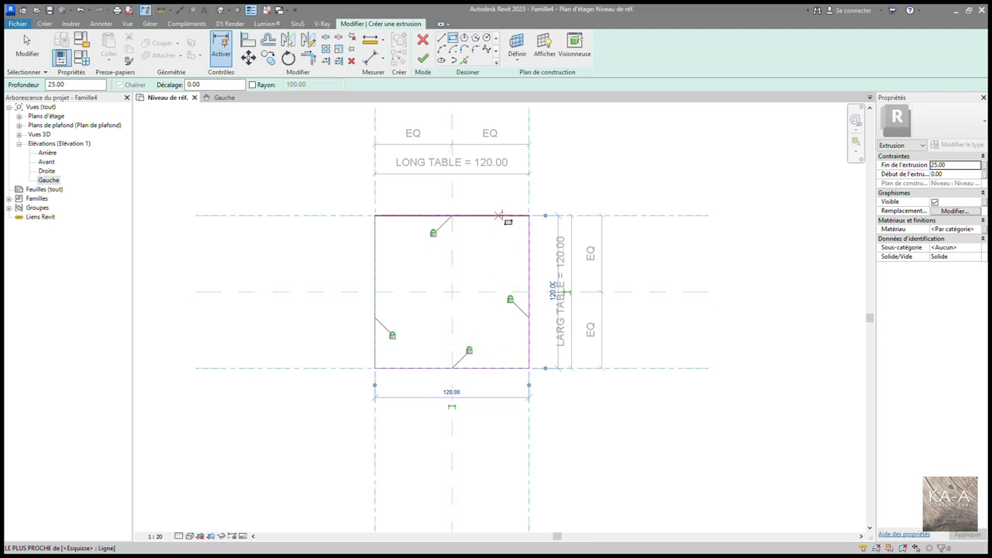
{"action": "left_click", "coordinate": [419, 63]}
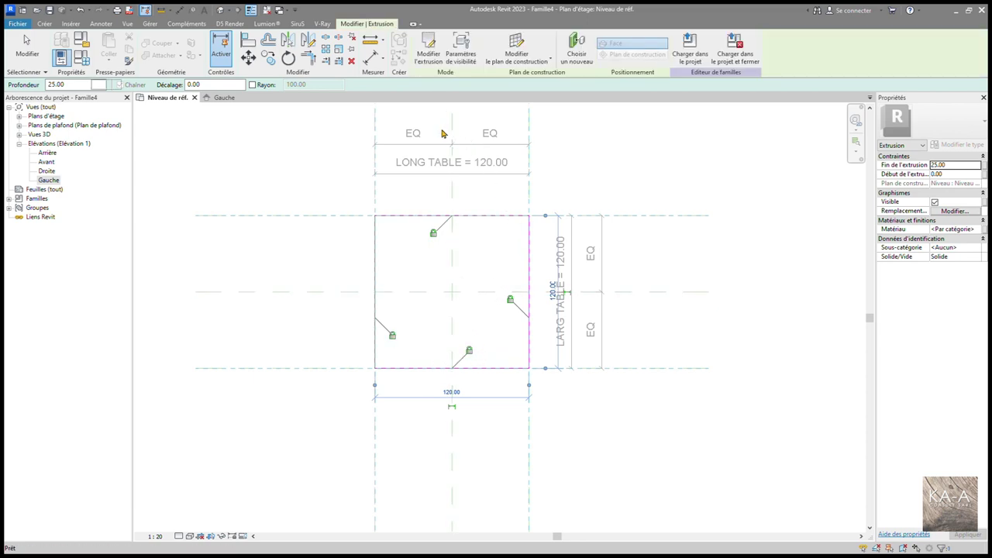
Open the Gauche elevation and frame the extrusion together with the level line
{"action": "left_click", "coordinate": [227, 98]}
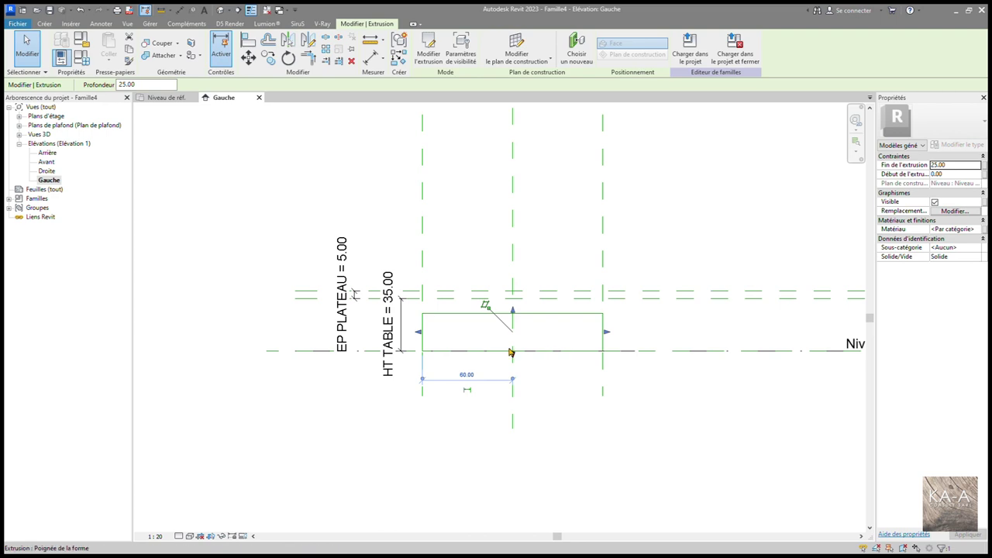
{"action": "middle_click_drag", "start_coordinate": [533, 348], "coordinate": [469, 365]}
{"action": "scroll", "coordinate": [445, 349], "scroll_direction": "up", "scroll_amount": 2}
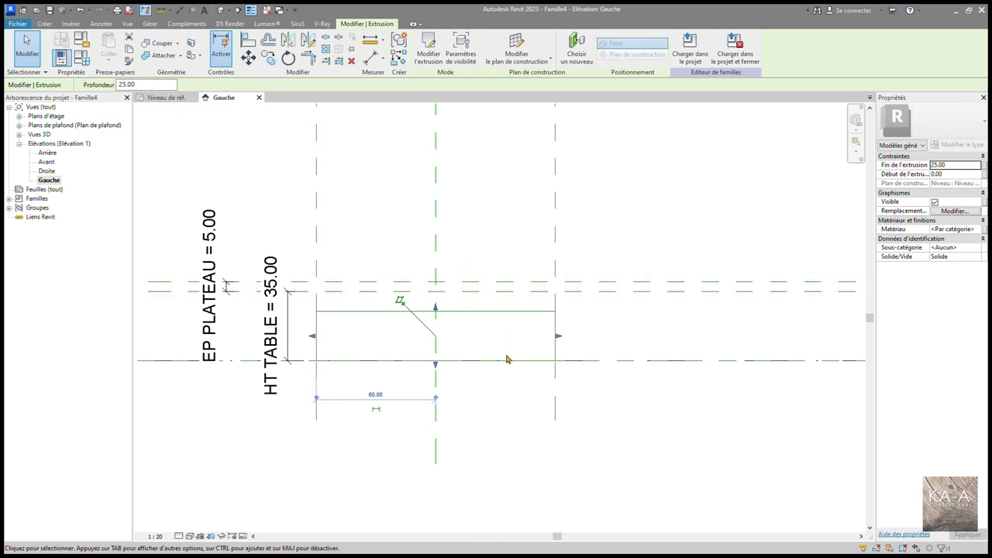
{"action": "middle_click_drag", "start_coordinate": [595, 295], "coordinate": [488, 270]}
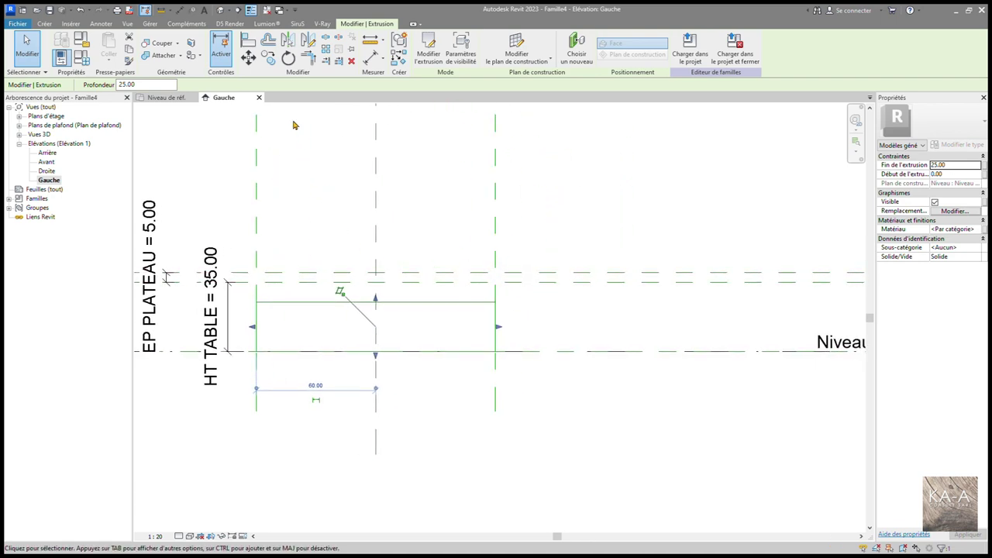
Align and lock the extrusion's top and bottom edges to the upper and lower tabletop reference planes
{"action": "left_click", "coordinate": [246, 45]}
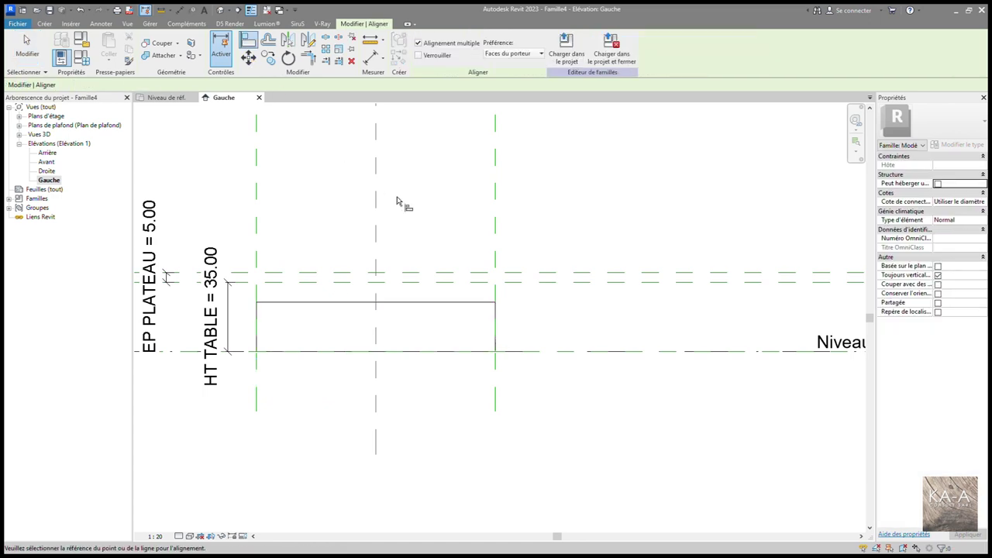
{"action": "left_click", "coordinate": [537, 275]}
{"action": "left_click", "coordinate": [459, 302]}
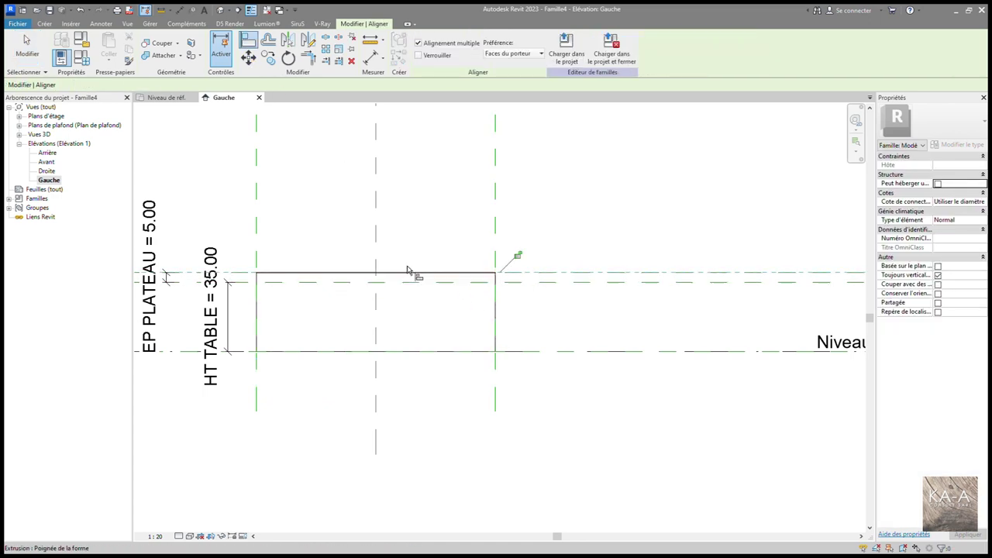
{"action": "left_click", "coordinate": [518, 256]}
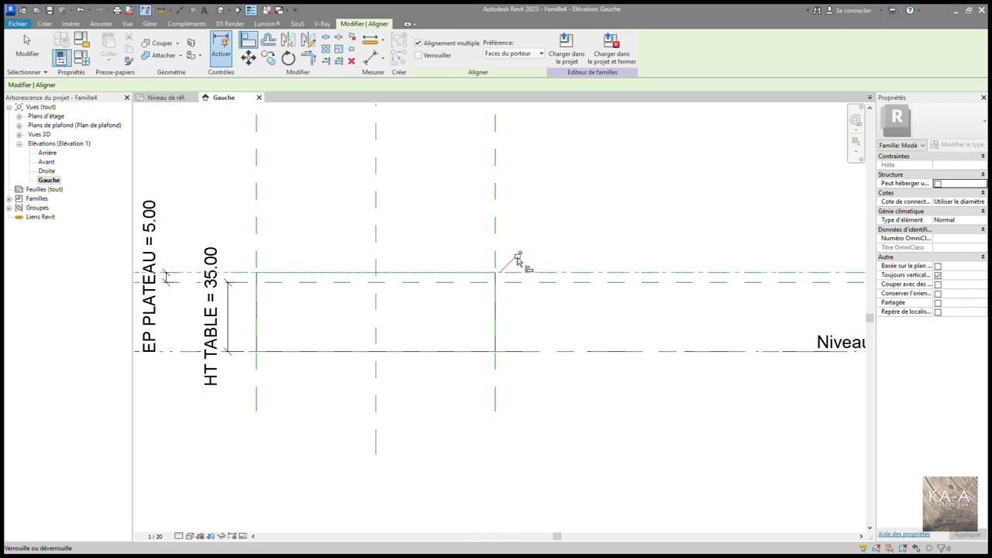
{"action": "key", "text": "Escape"}
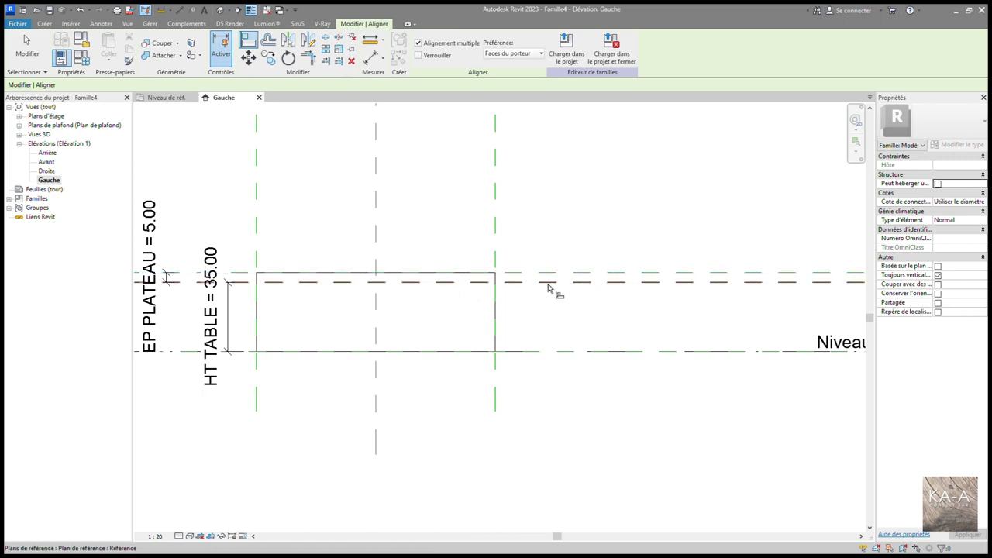
{"action": "left_click", "coordinate": [552, 290]}
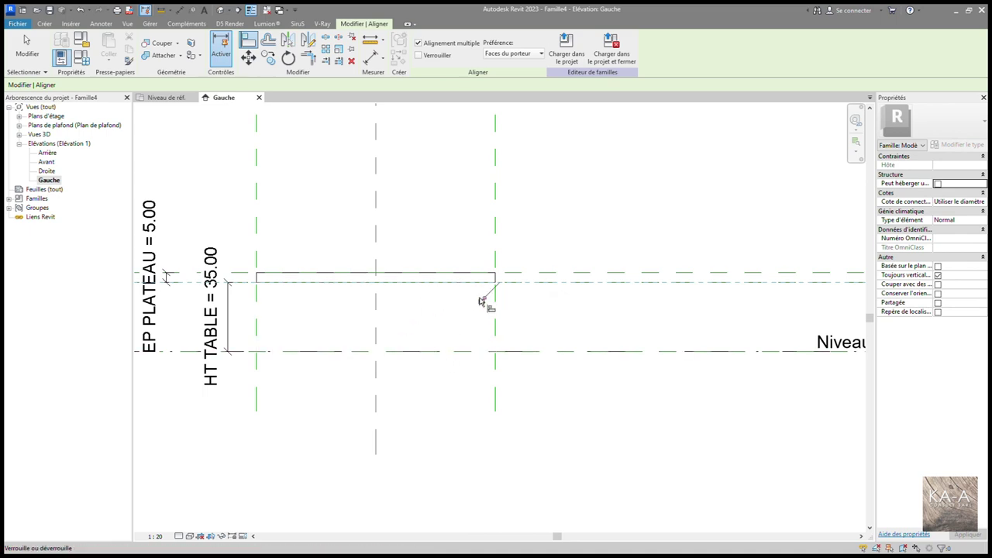
{"action": "key", "text": "Escape"}
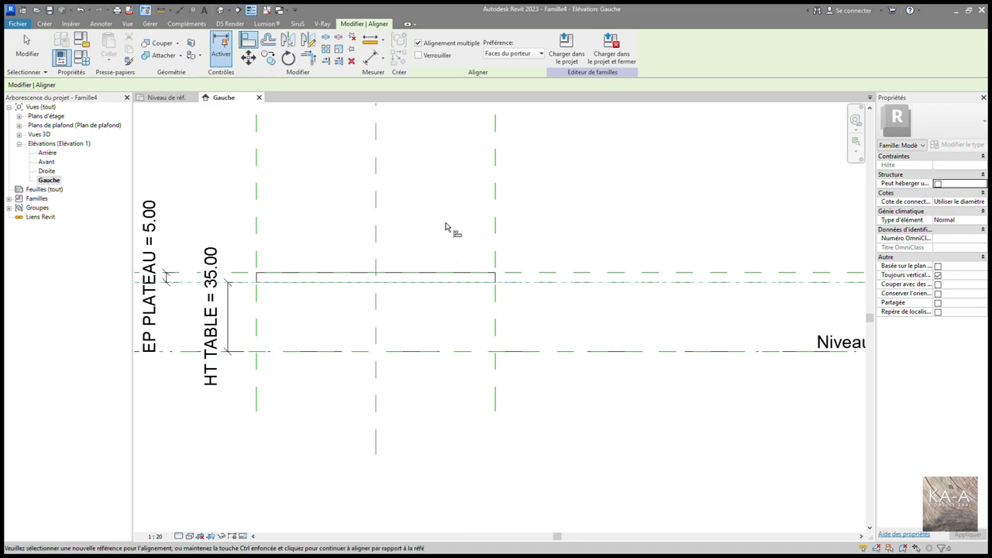
{"action": "left_click", "coordinate": [166, 98]}
Recentre the tabletop in the plan view and start the RP reference plane tool
{"action": "mouse_move", "coordinate": [373, 261]}
{"action": "middle_mouse_down"}
{"action": "mouse_move", "coordinate": [607, 271]}
{"action": "mouse_move", "coordinate": [610, 297]}
{"action": "middle_mouse_up"}
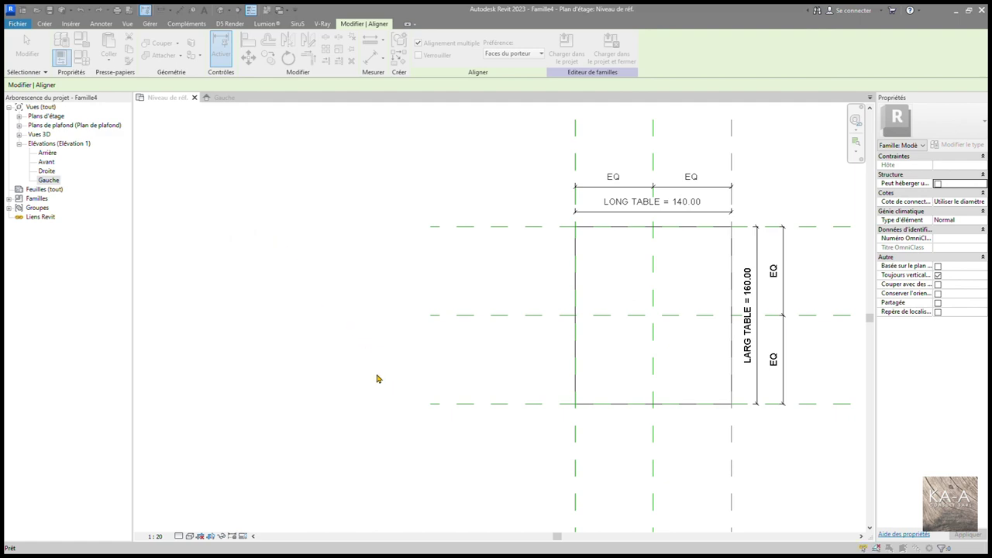
{"action": "mouse_move", "coordinate": [576, 337]}
{"action": "middle_mouse_down"}
{"action": "mouse_move", "coordinate": [401, 348]}
{"action": "mouse_move", "coordinate": [436, 315]}
{"action": "middle_mouse_up"}
{"action": "scroll", "coordinate": [376, 339], "scroll_direction": "down", "scroll_amount": 1}
{"action": "scroll", "coordinate": [376, 339], "scroll_direction": "up", "scroll_amount": 1}
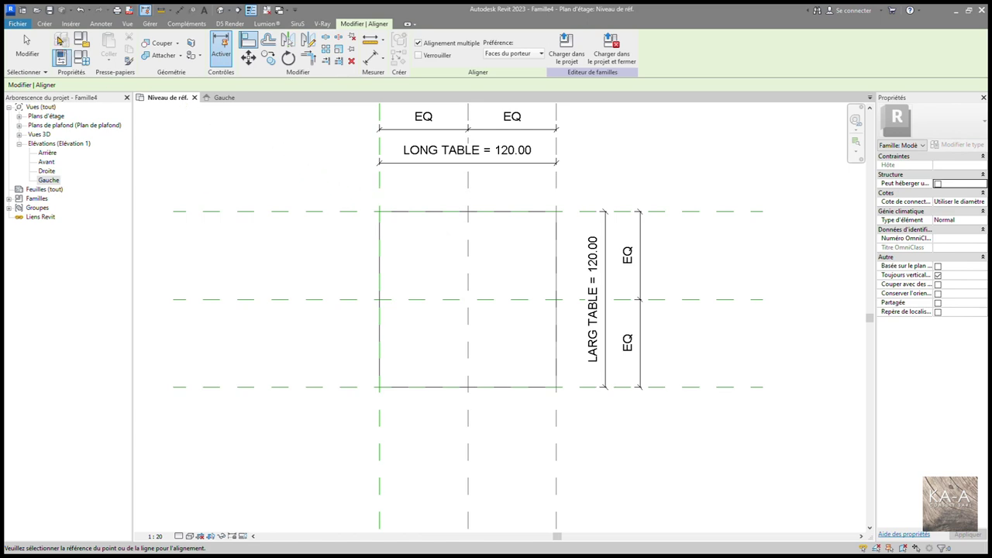
{"action": "key", "text": "r"}
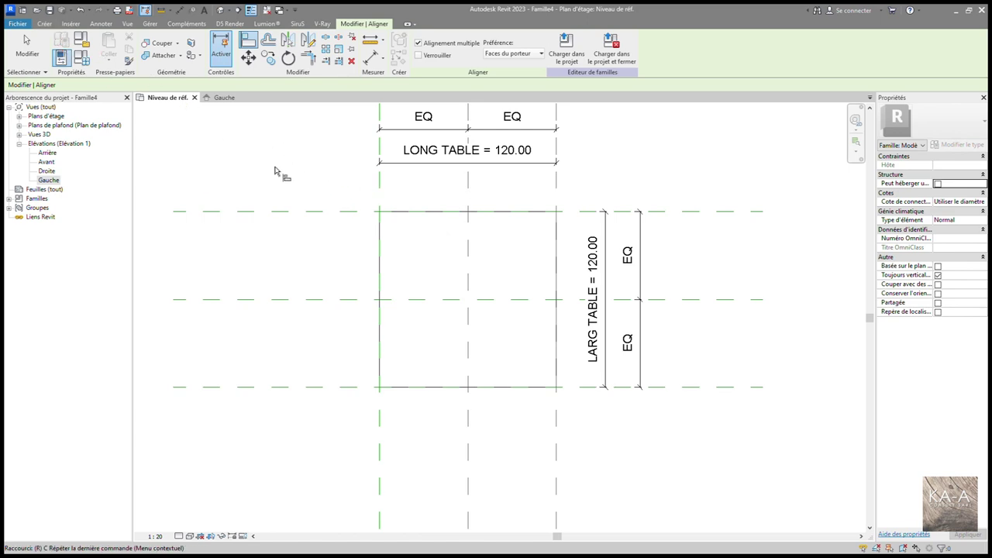
{"action": "key", "text": "p"}
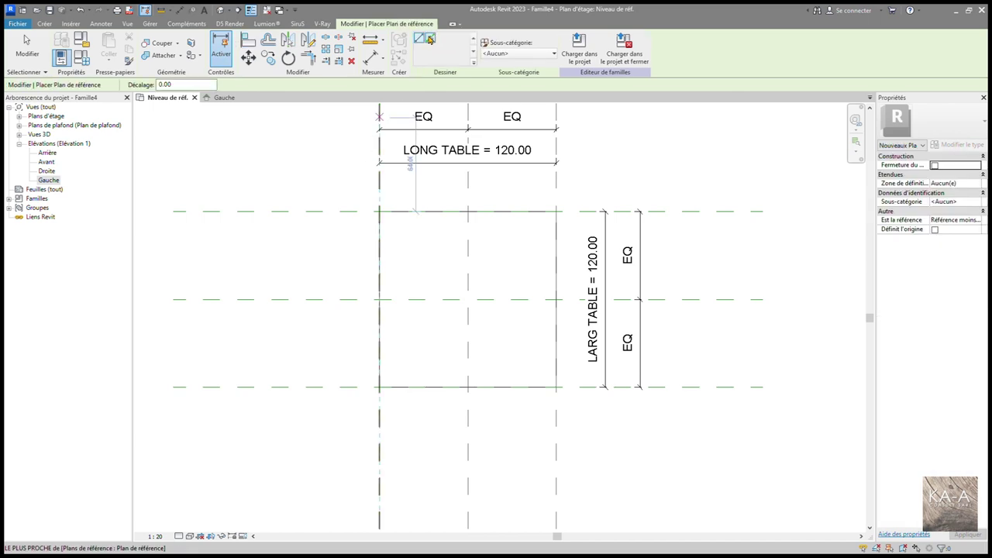
Pick the left, right, top and bottom table edges to add offset reference planes 30.00 inside each
{"action": "left_click", "coordinate": [431, 41]}
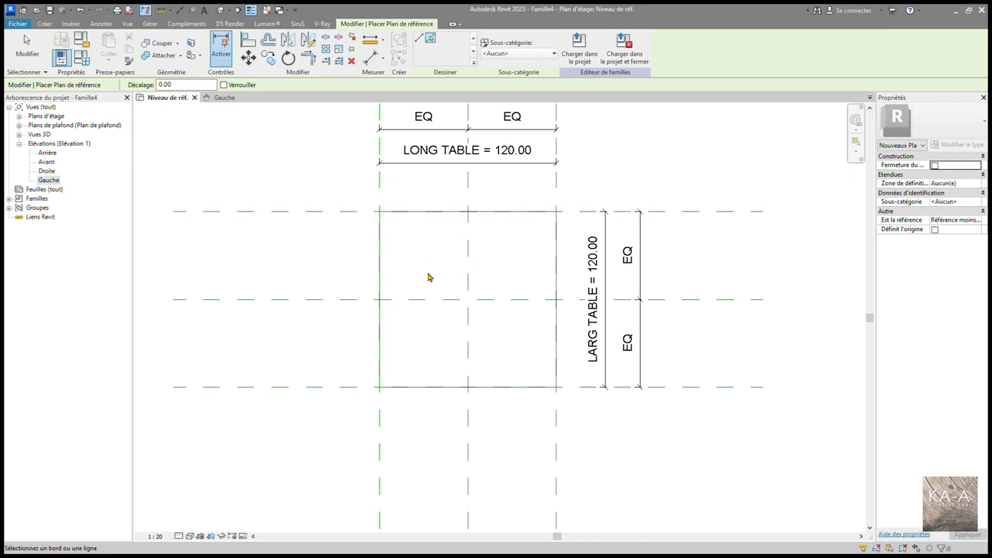
{"action": "double_click", "coordinate": [184, 84]}
{"action": "type", "text": "15"}
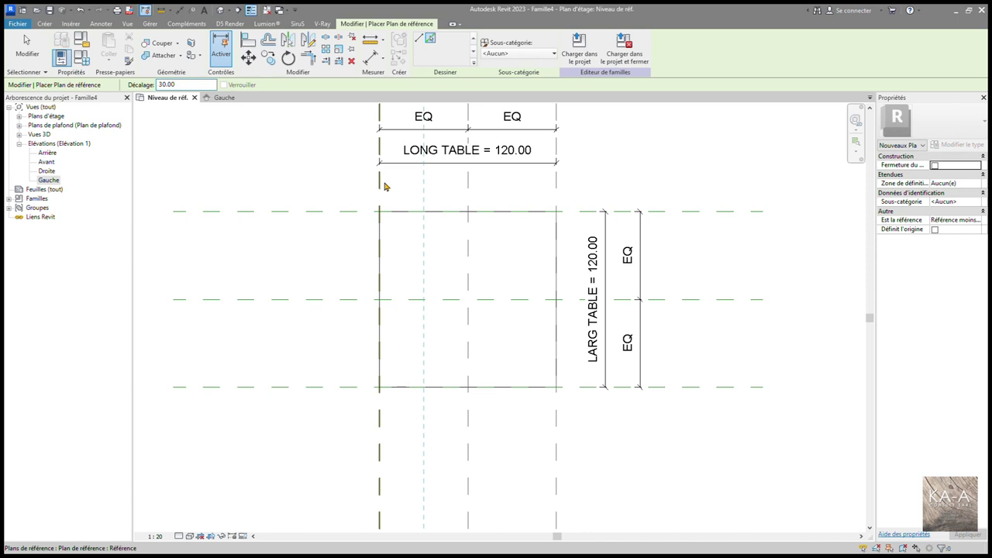
{"action": "left_click", "coordinate": [384, 186]}
{"action": "left_click", "coordinate": [556, 188]}
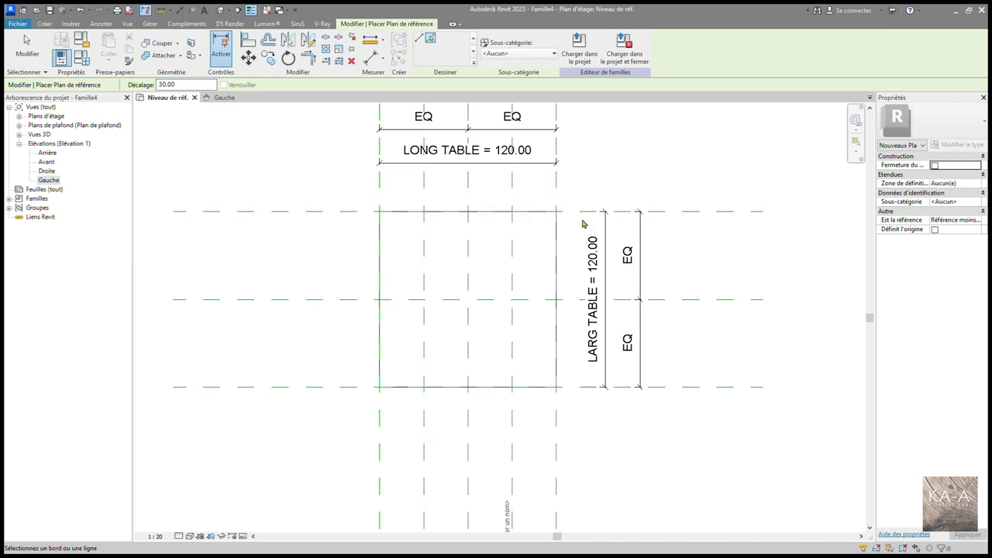
{"action": "left_click", "coordinate": [583, 218]}
{"action": "left_click", "coordinate": [575, 388]}
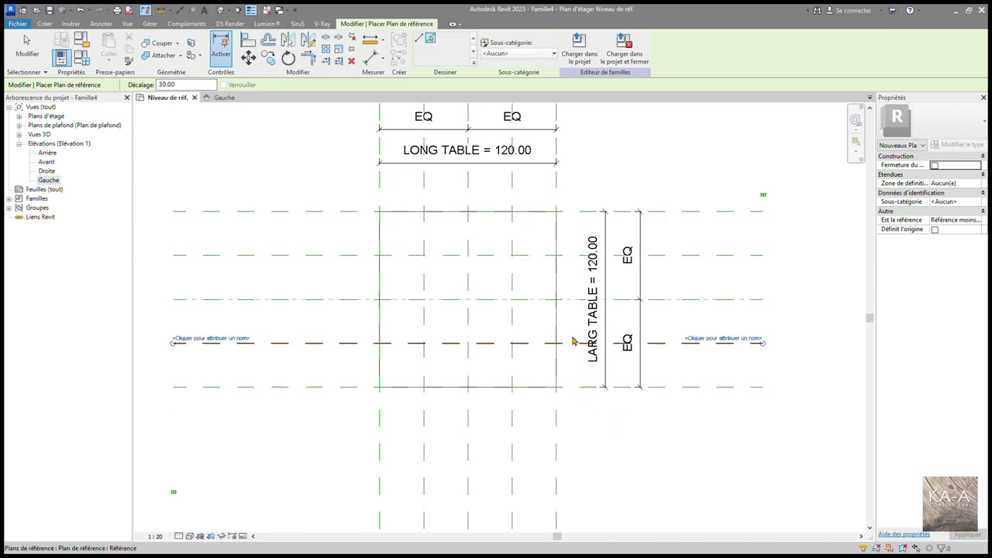
Pan and zoom around the plan to check the four new reference planes
{"action": "middle_click_drag", "start_coordinate": [478, 331], "coordinate": [533, 330]}
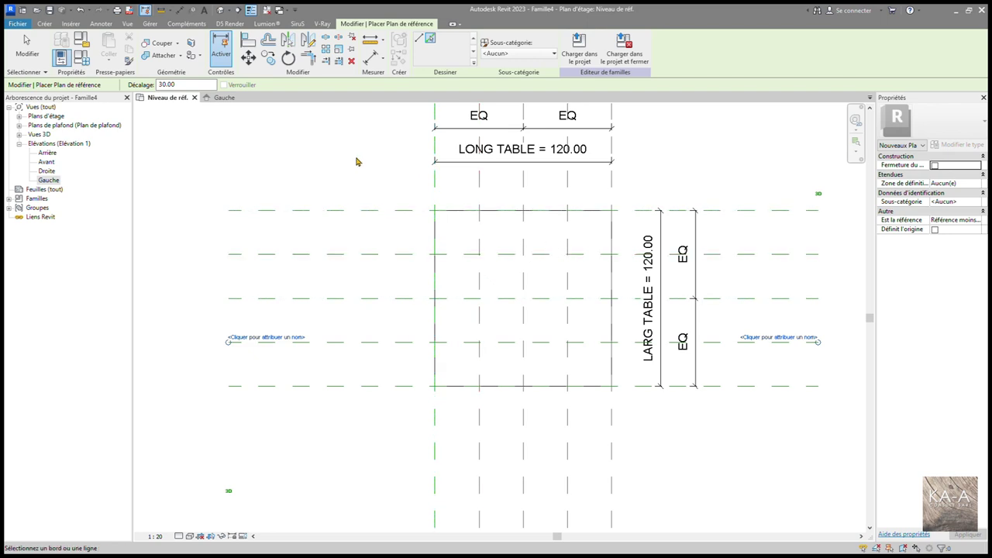
{"action": "middle_click_drag", "start_coordinate": [483, 251], "coordinate": [401, 244]}
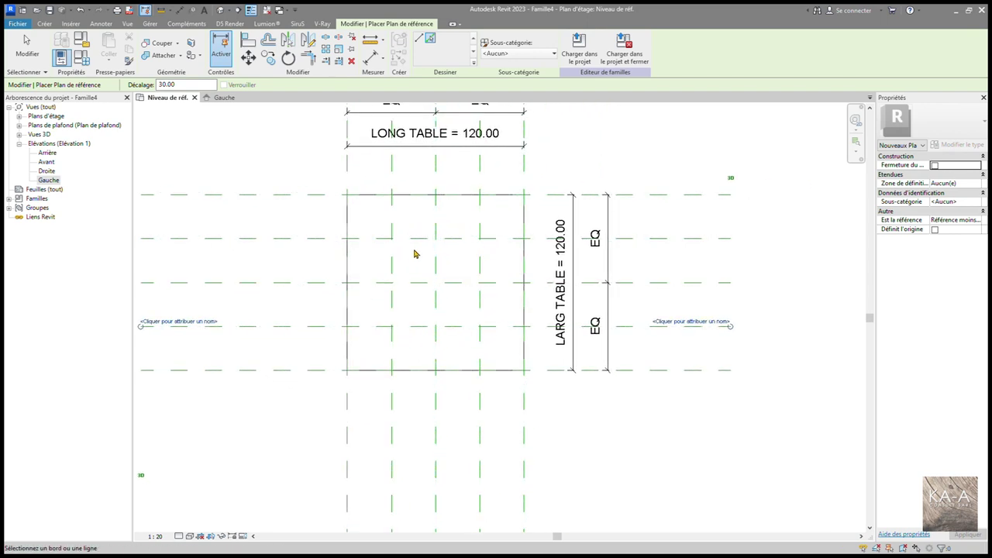
{"action": "middle_click_drag", "start_coordinate": [414, 249], "coordinate": [469, 233]}
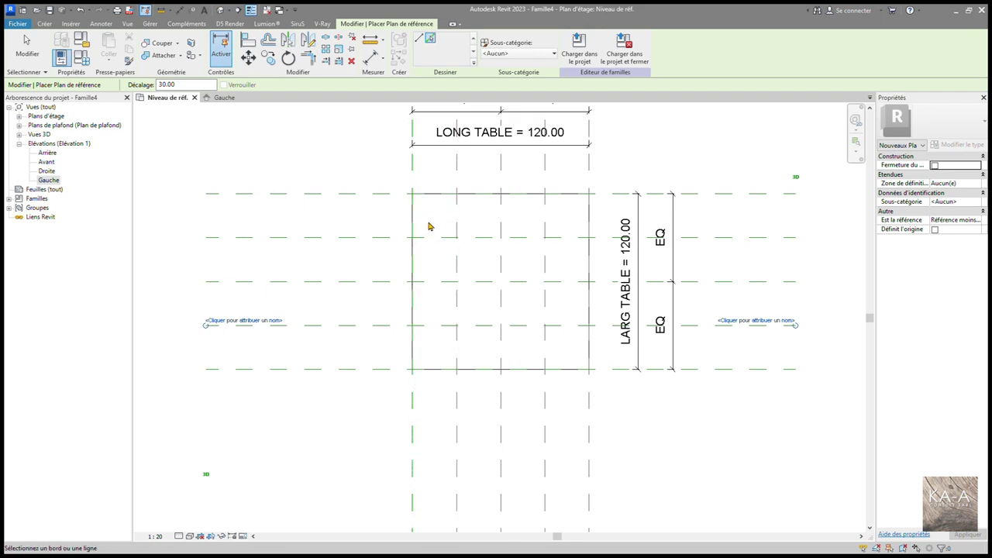
{"action": "scroll", "coordinate": [429, 227], "scroll_direction": "up", "scroll_amount": 2}
{"action": "middle_click_drag", "start_coordinate": [426, 222], "coordinate": [423, 268]}
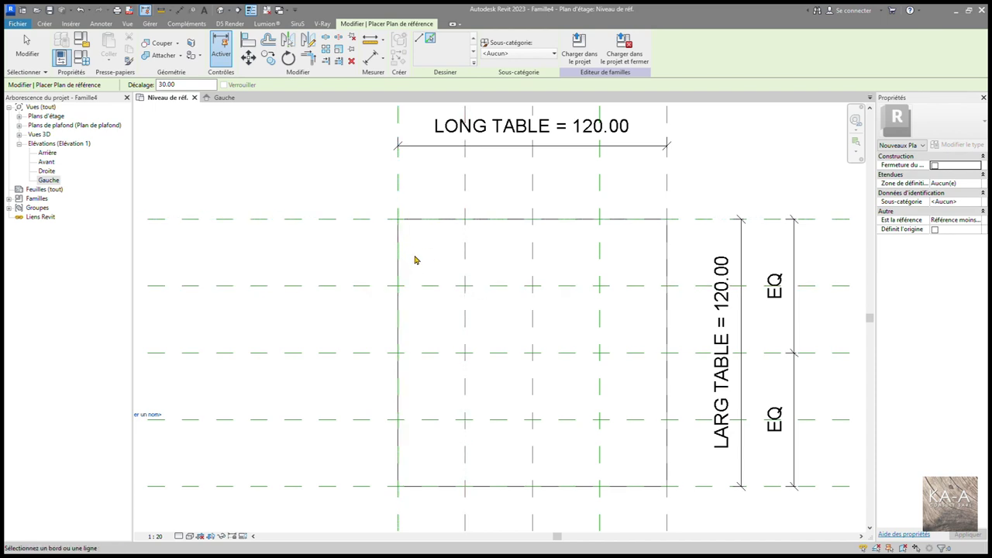
{"action": "scroll", "coordinate": [422, 262], "scroll_direction": "down", "scroll_amount": 1}
{"action": "scroll", "coordinate": [421, 262], "scroll_direction": "down", "scroll_amount": 1}
{"action": "scroll", "coordinate": [415, 258], "scroll_direction": "down", "scroll_amount": 1}
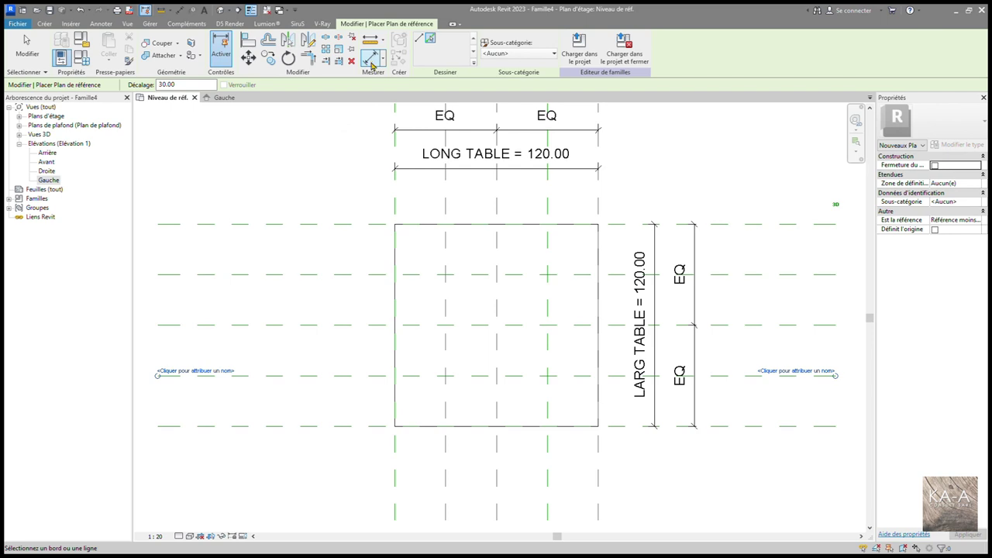
Place aligned 30.00 dimensions from the left and right table edges to their inner planes, above the table
{"action": "left_click", "coordinate": [372, 62]}
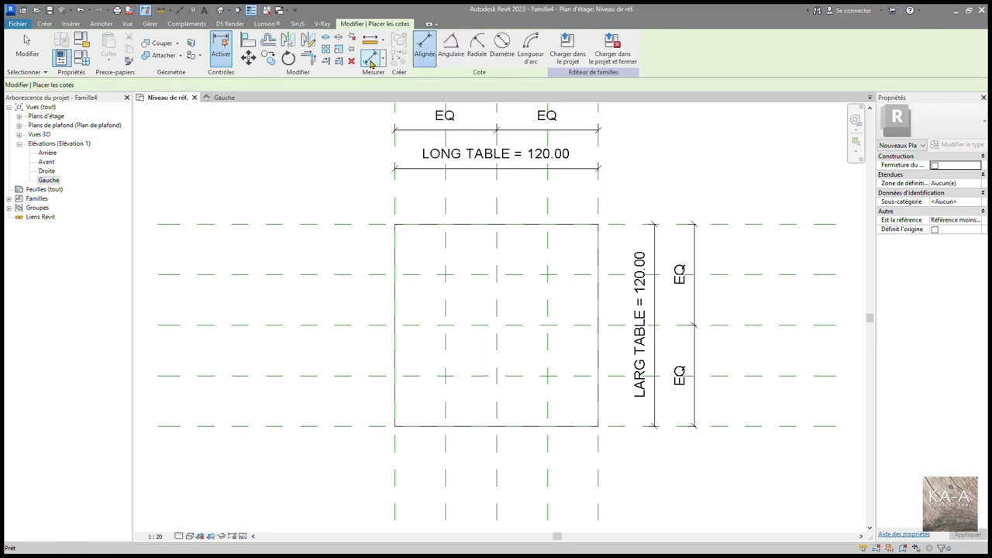
{"action": "left_click", "coordinate": [396, 200]}
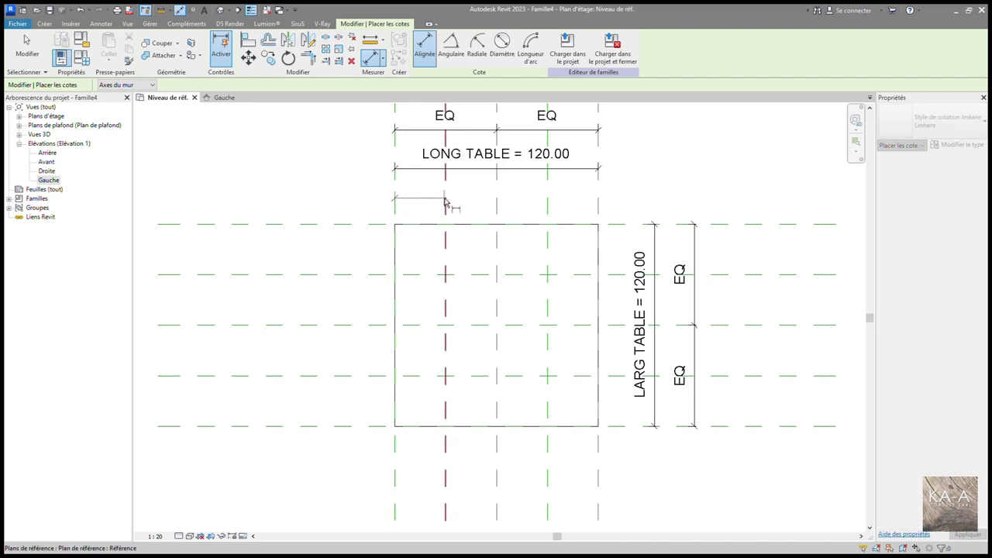
{"action": "left_click", "coordinate": [445, 203]}
{"action": "left_click", "coordinate": [469, 206]}
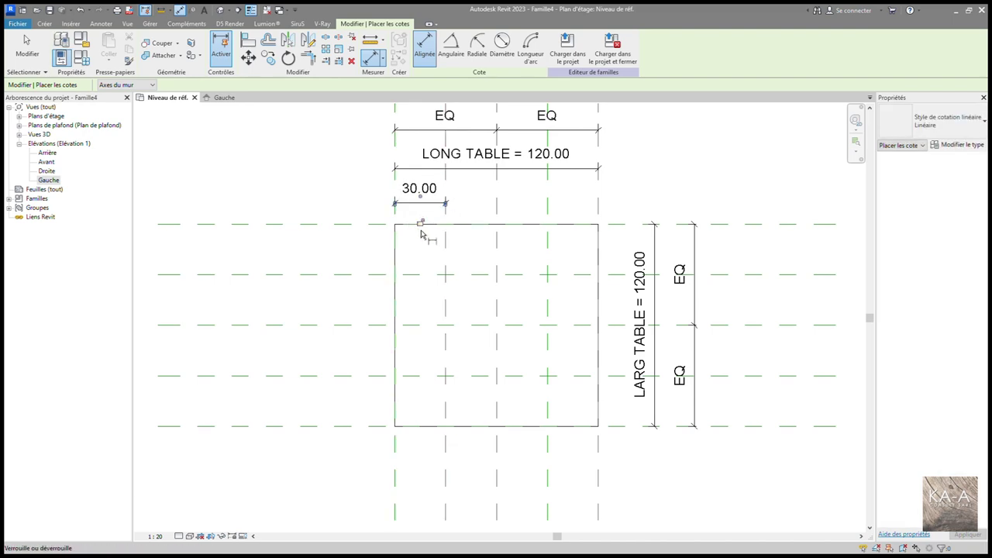
{"action": "left_click", "coordinate": [549, 203]}
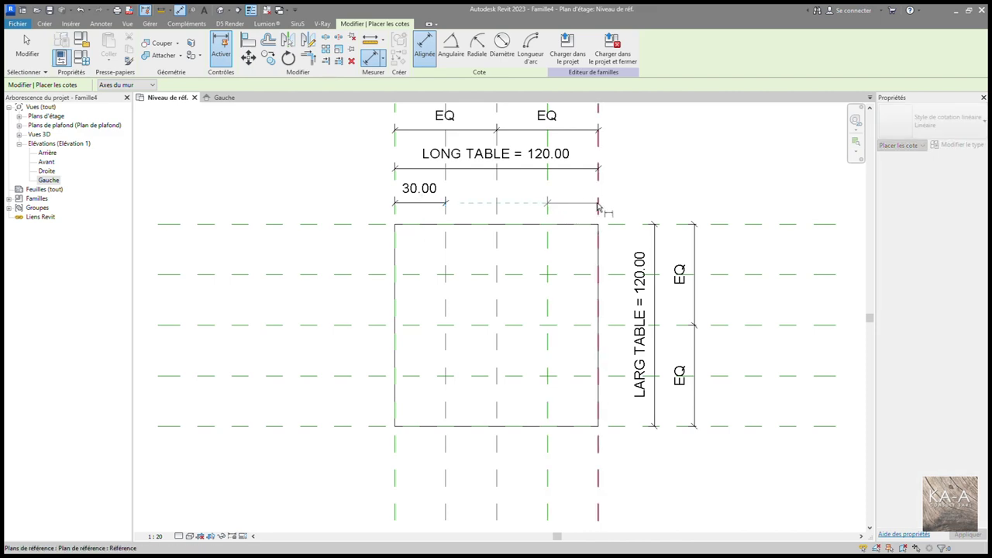
{"action": "left_click", "coordinate": [598, 205]}
{"action": "left_click", "coordinate": [634, 206]}
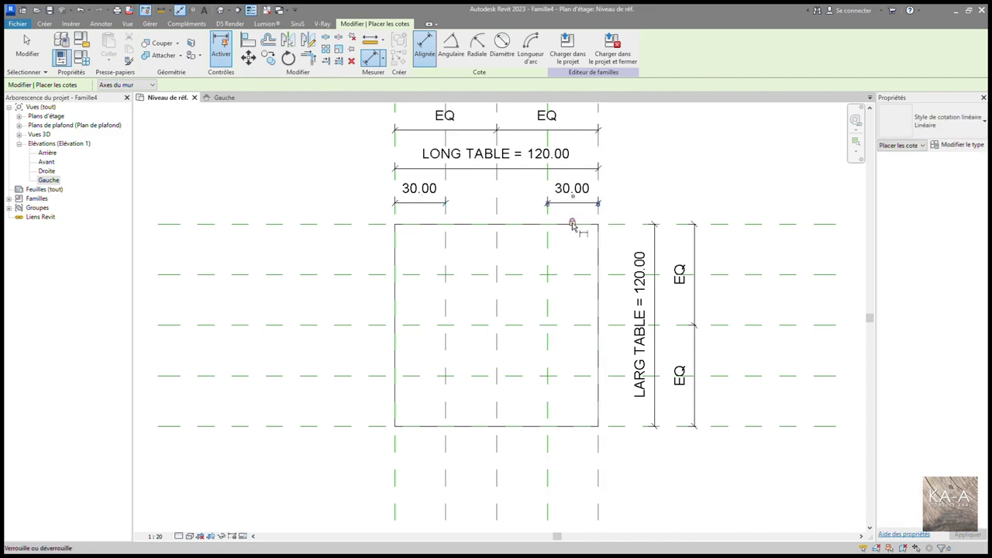
Add 30.00 dimensions from the top and bottom edges to their inner planes along the right side
{"action": "middle_click_drag", "start_coordinate": [572, 225], "coordinate": [444, 163]}
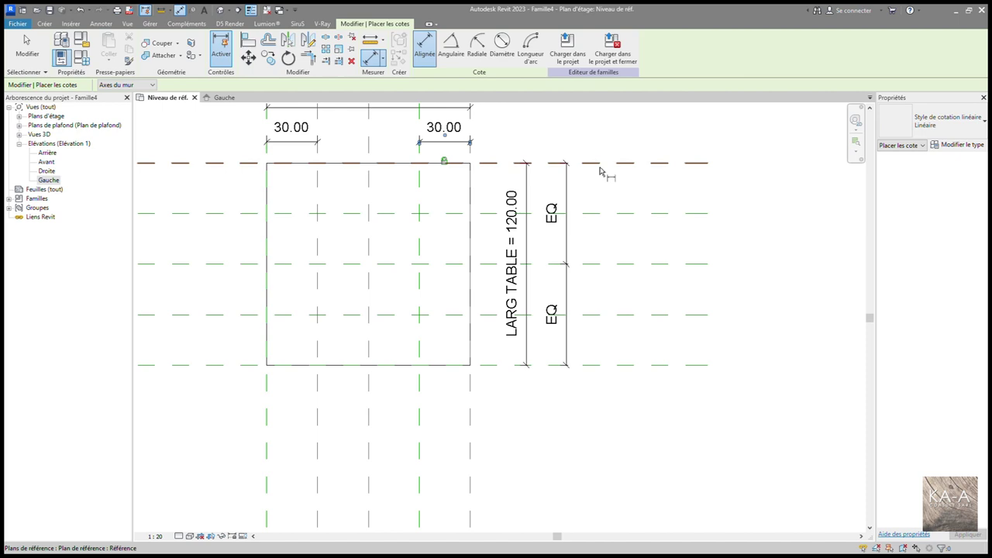
{"action": "left_click", "coordinate": [599, 165]}
{"action": "left_click", "coordinate": [602, 213]}
{"action": "left_click", "coordinate": [607, 200]}
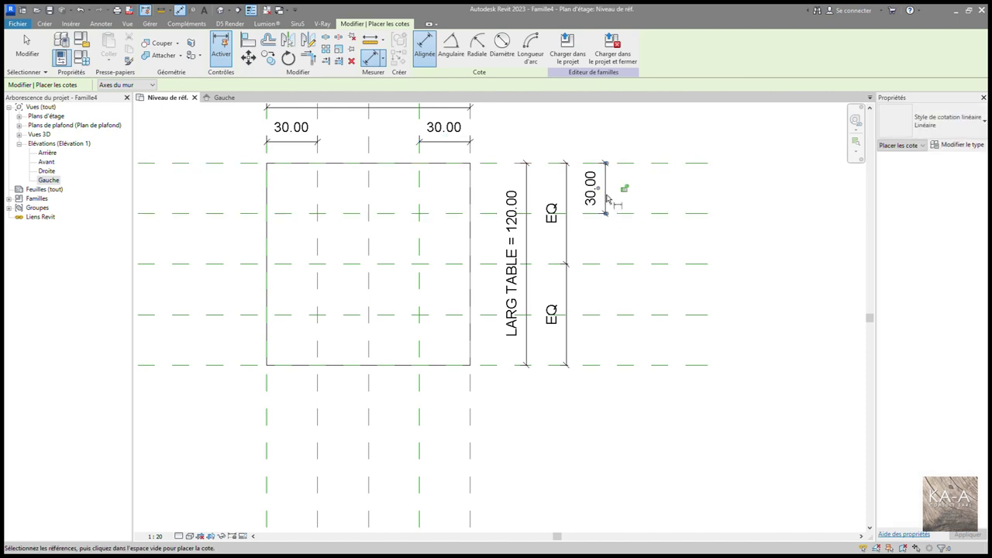
{"action": "left_click", "coordinate": [604, 315]}
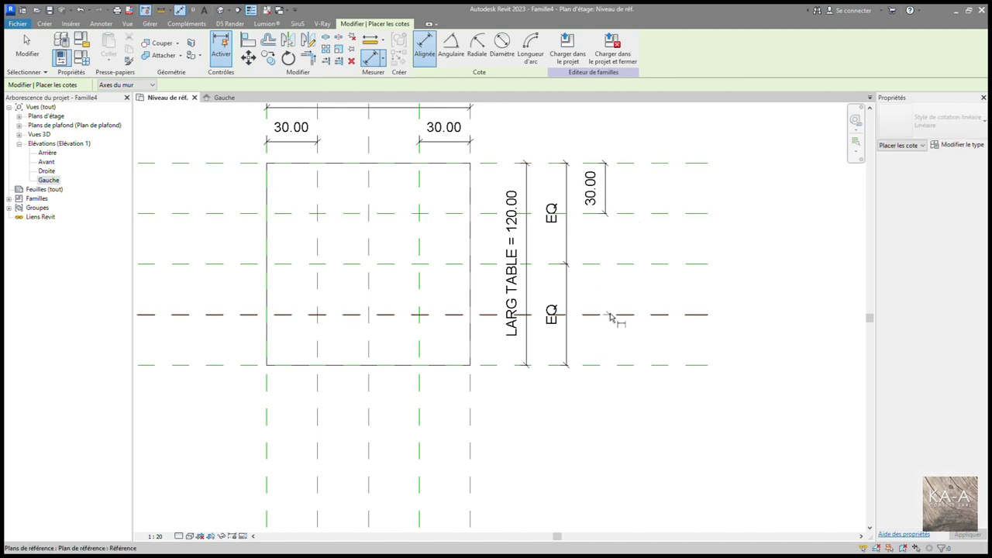
{"action": "left_click", "coordinate": [610, 368]}
{"action": "left_click", "coordinate": [611, 388]}
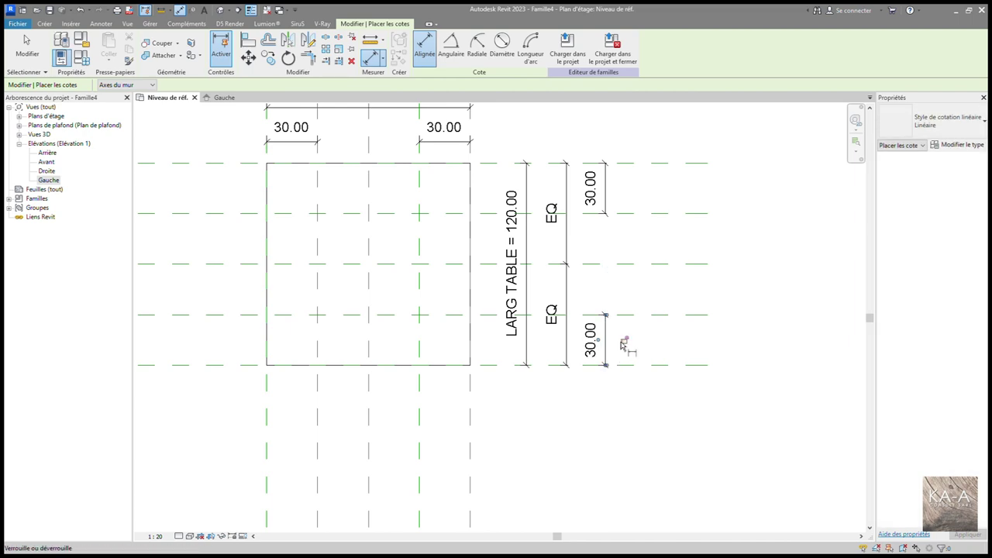
{"action": "scroll", "coordinate": [624, 338], "scroll_direction": "down", "scroll_amount": 2}
{"action": "middle_click_drag", "start_coordinate": [540, 282], "coordinate": [556, 282]}
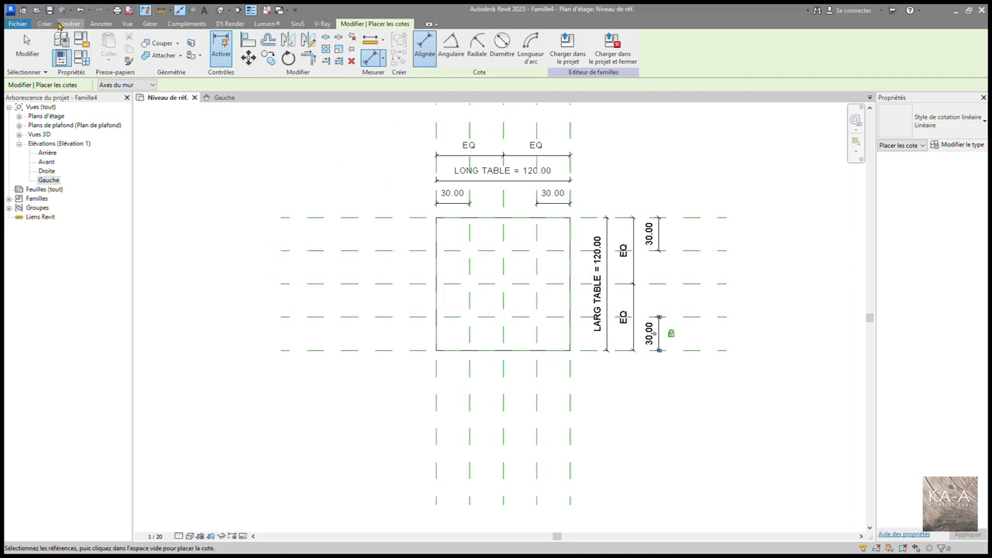
Start a new extrusion and sketch a 60.00 × 60.00 rectangle between the inner reference-plane intersections
{"action": "left_click", "coordinate": [44, 23]}
{"action": "left_click", "coordinate": [107, 48]}
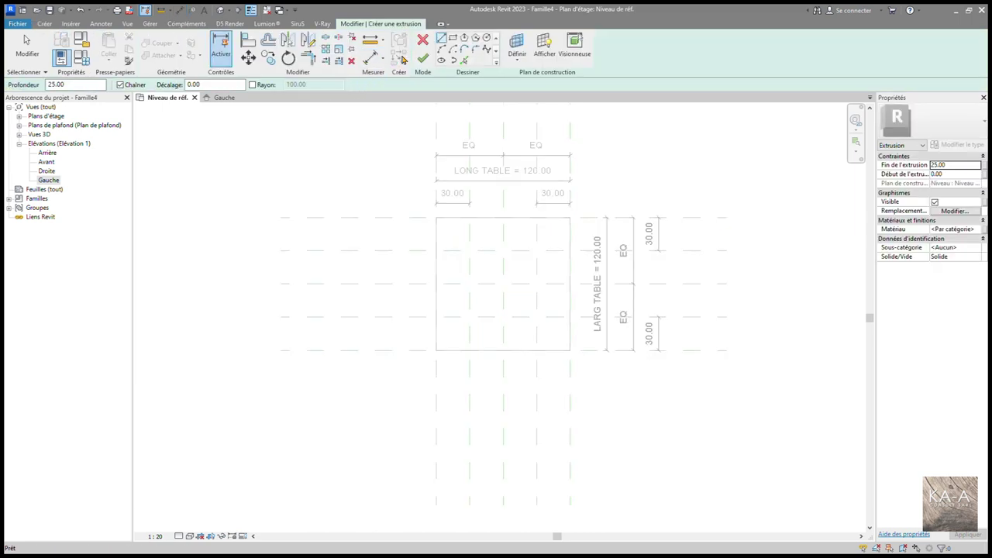
{"action": "left_click", "coordinate": [452, 43]}
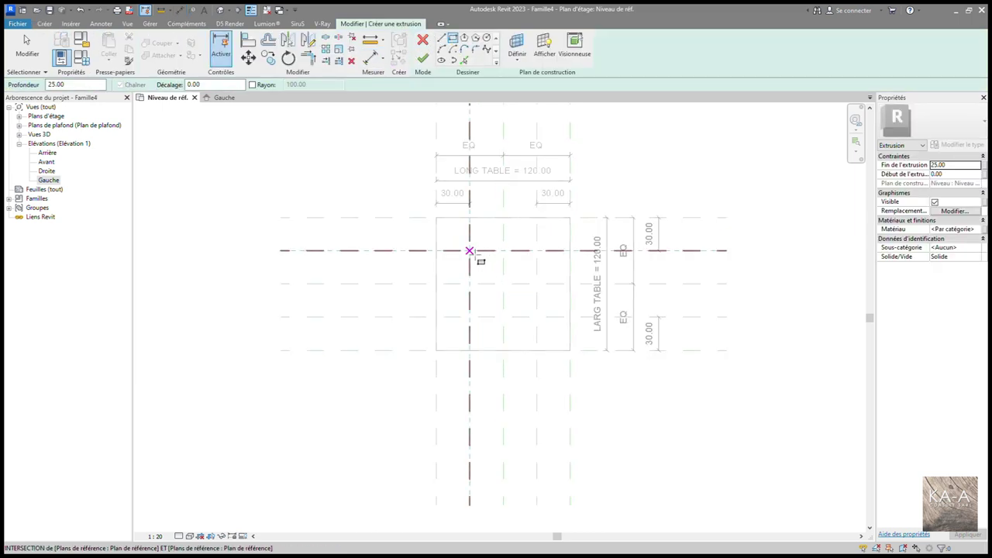
{"action": "left_click", "coordinate": [469, 251]}
{"action": "left_click", "coordinate": [536, 317]}
{"action": "scroll", "coordinate": [511, 287], "scroll_direction": "up", "scroll_amount": 2}
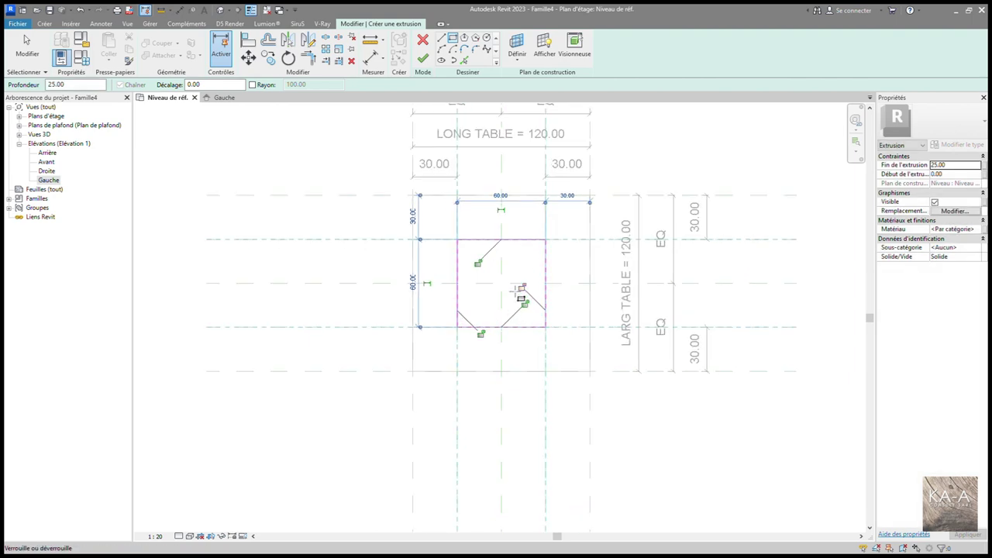
{"action": "scroll", "coordinate": [516, 288], "scroll_direction": "up", "scroll_amount": 2}
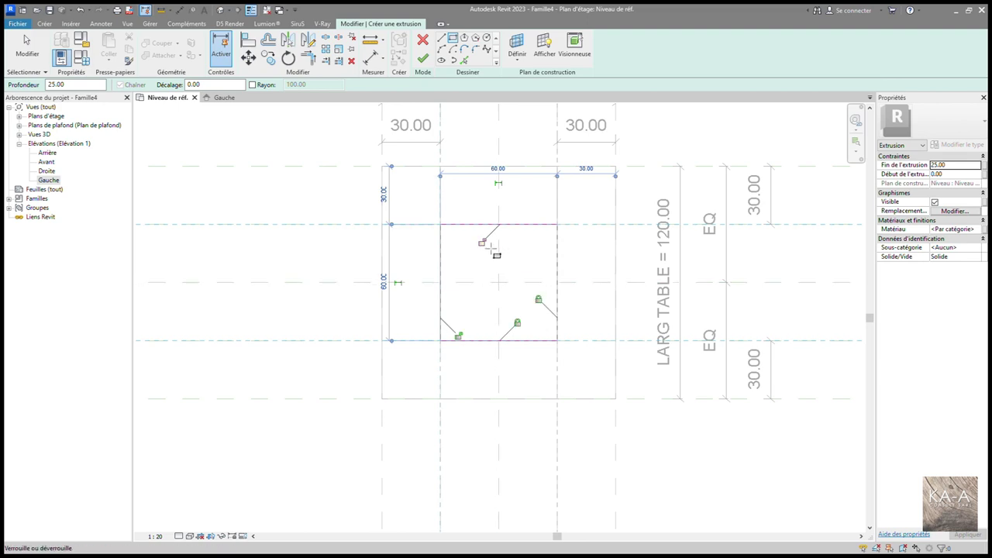
{"action": "scroll", "coordinate": [455, 301], "scroll_direction": "up", "scroll_amount": 2}
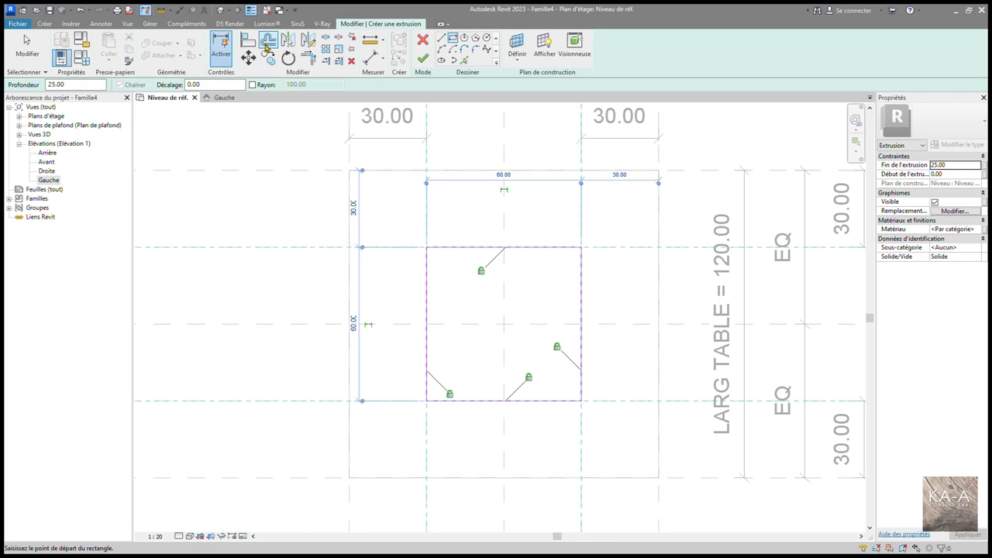
Offset copies of all four sketch edges 3.00 inward
{"action": "left_click", "coordinate": [268, 43]}
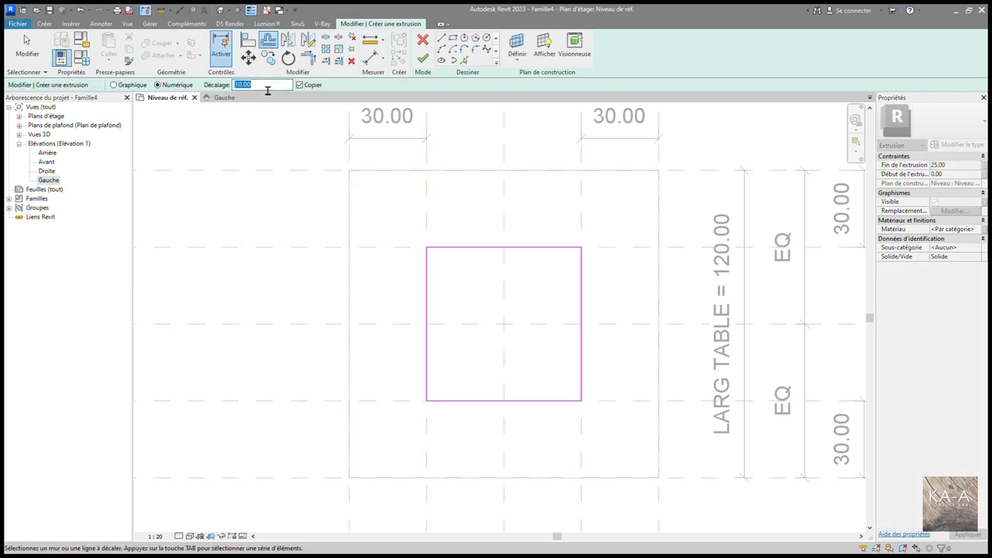
{"action": "left_click", "coordinate": [510, 250]}
{"action": "left_click", "coordinate": [429, 277]}
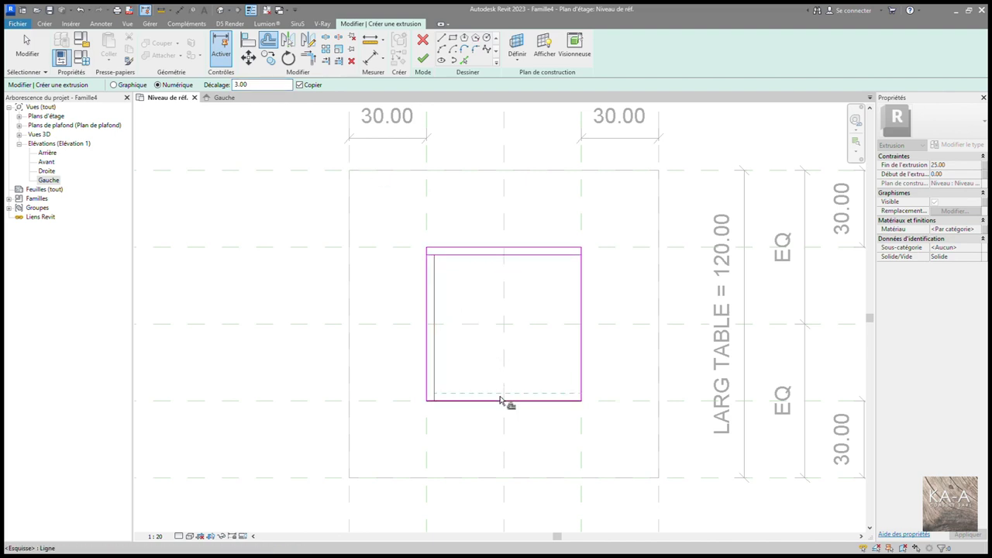
{"action": "left_click", "coordinate": [504, 400]}
{"action": "left_click", "coordinate": [578, 360]}
{"action": "middle_click_drag", "start_coordinate": [543, 288], "coordinate": [552, 303]}
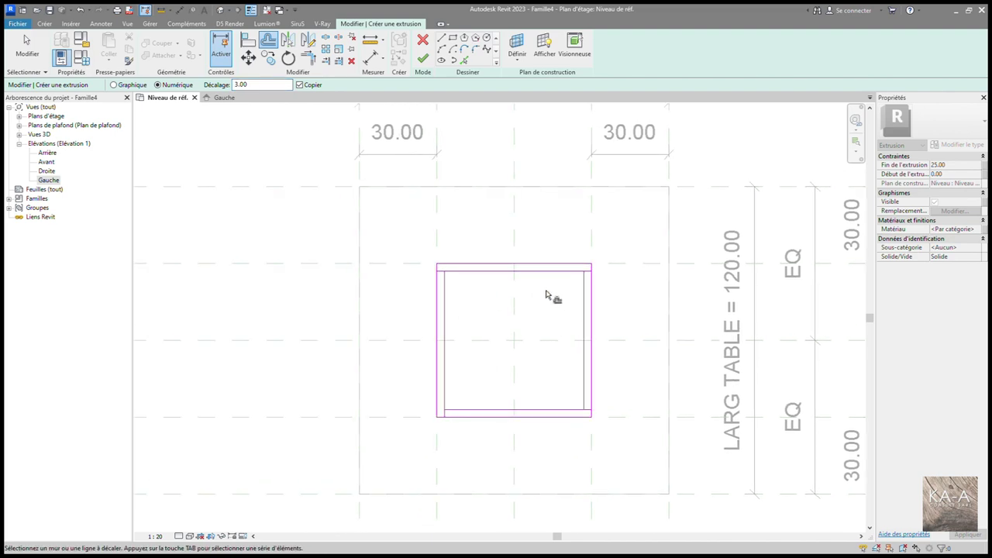
Trim the inner lines into clean corners and finish the hollow frame extrusion
{"action": "left_click", "coordinate": [311, 61]}
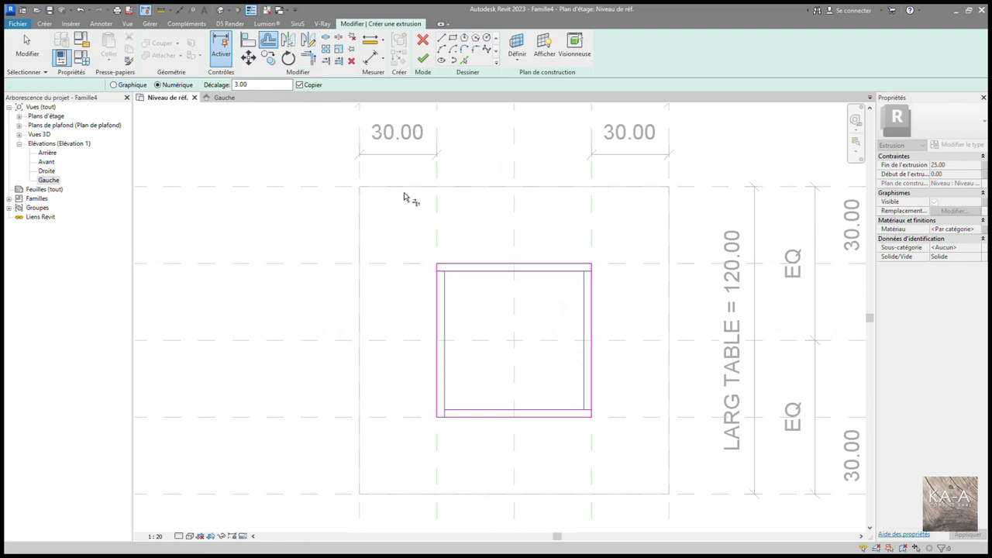
{"action": "left_click", "coordinate": [470, 270]}
{"action": "left_click", "coordinate": [444, 295]}
{"action": "middle_click_drag", "start_coordinate": [481, 348], "coordinate": [451, 250]}
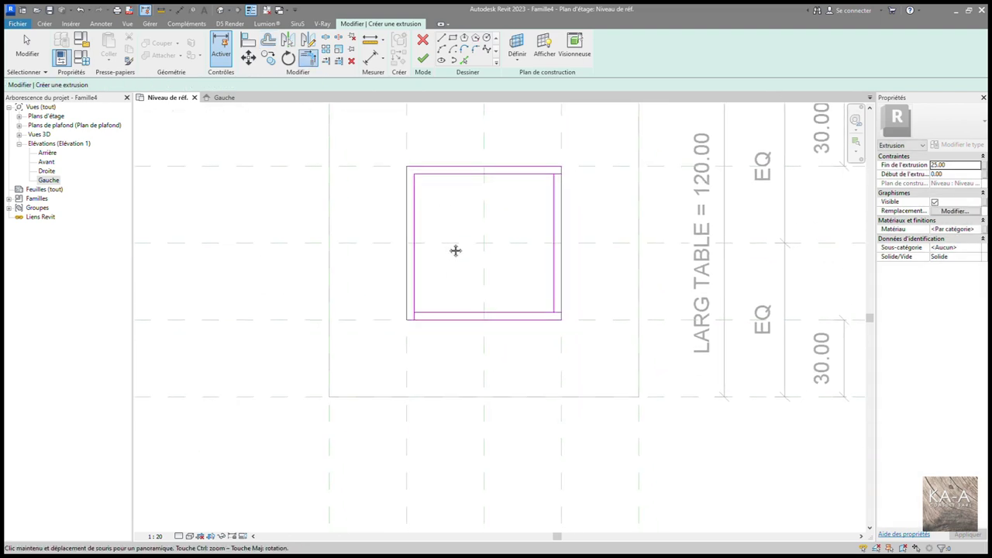
{"action": "left_click", "coordinate": [448, 316]}
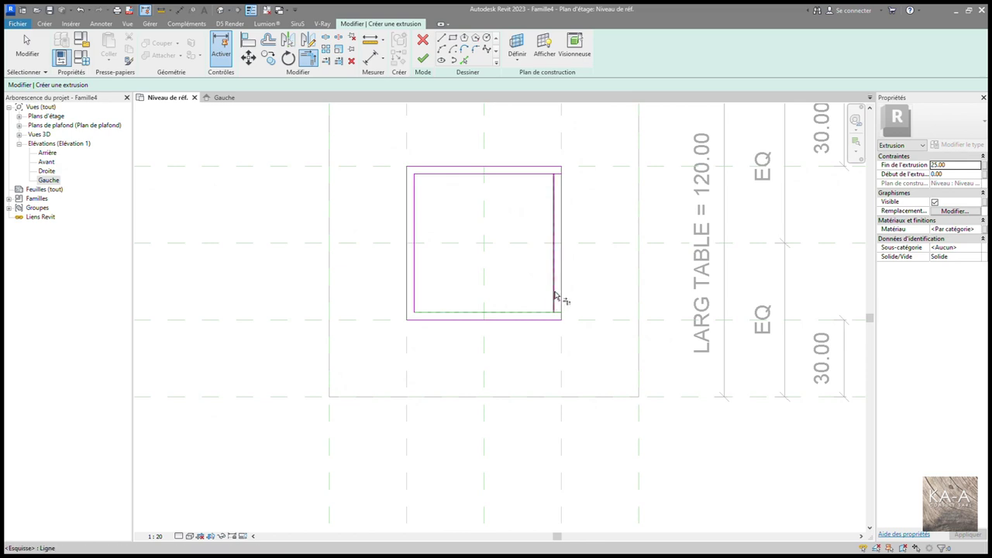
{"action": "left_click", "coordinate": [555, 299]}
{"action": "left_click", "coordinate": [552, 199]}
{"action": "left_click", "coordinate": [539, 174]}
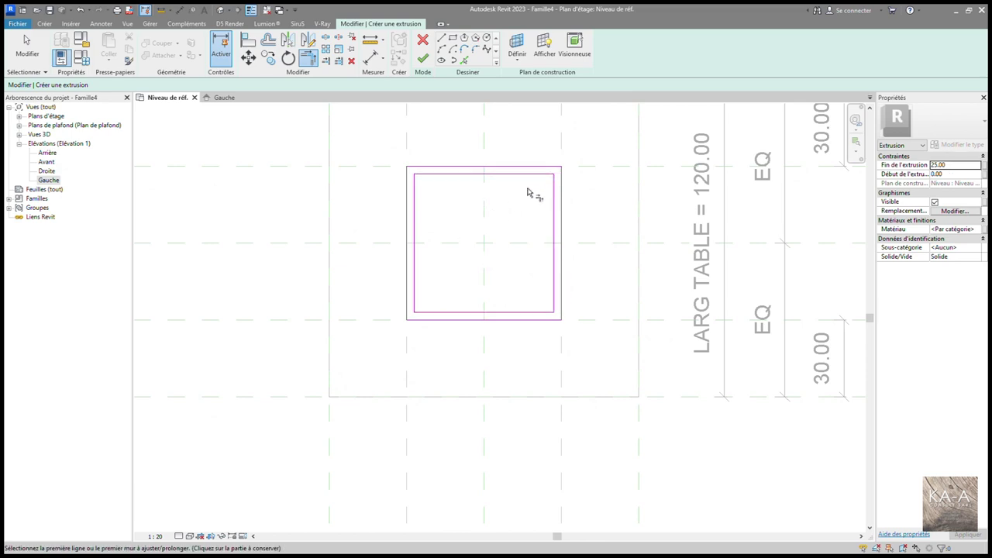
{"action": "middle_click_drag", "start_coordinate": [532, 194], "coordinate": [476, 223]}
{"action": "key", "text": "Escape"}
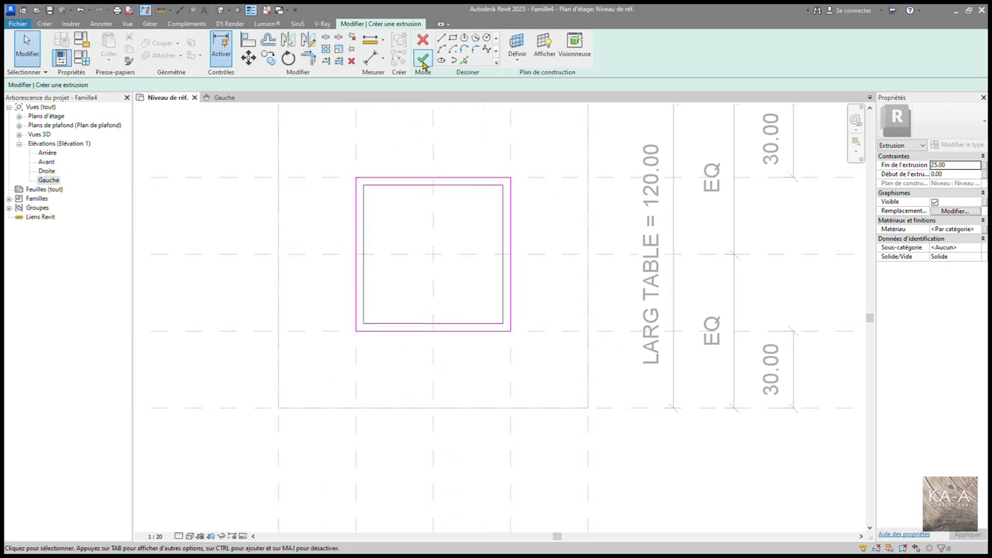
{"action": "left_click", "coordinate": [424, 66]}
{"action": "middle_click_drag", "start_coordinate": [406, 228], "coordinate": [488, 215]}
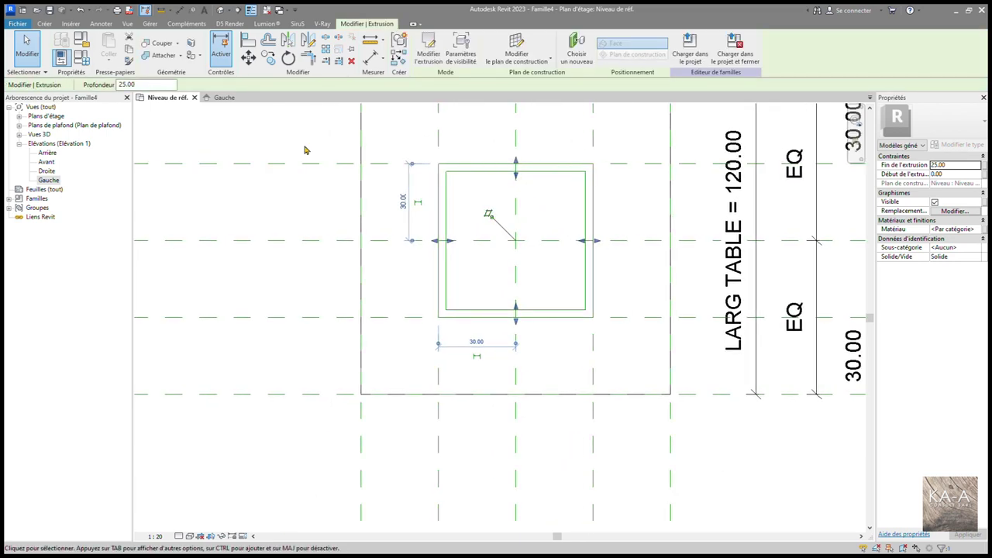
Open the Gauche elevation and frame the new extrusion with the level line
{"action": "left_click", "coordinate": [226, 100]}
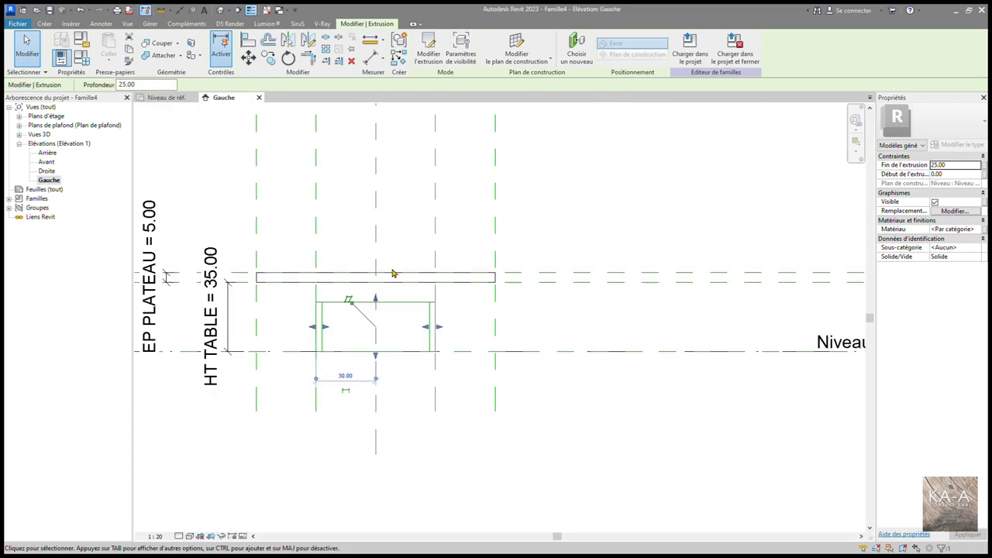
{"action": "middle_click_drag", "start_coordinate": [392, 273], "coordinate": [503, 273]}
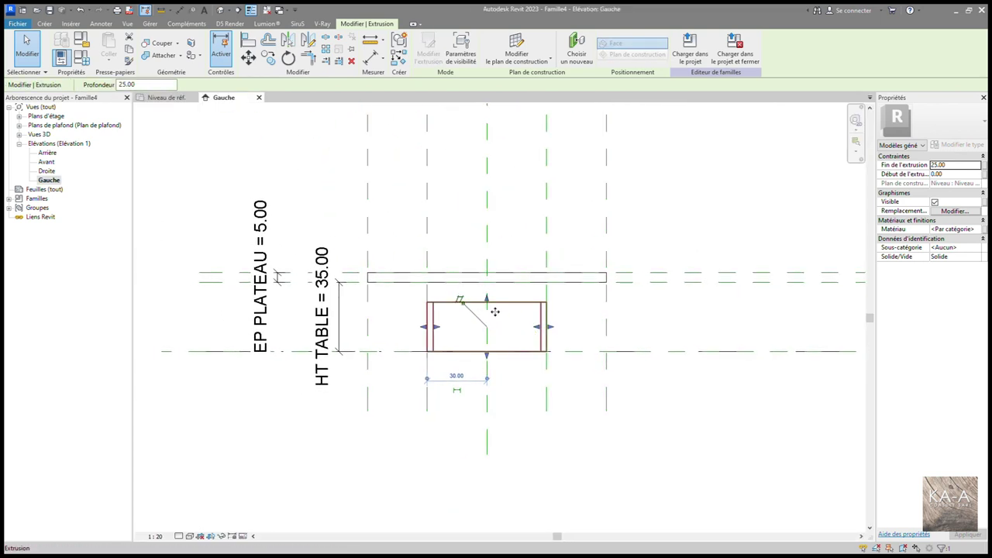
{"action": "middle_click_drag", "start_coordinate": [522, 351], "coordinate": [406, 341]}
{"action": "middle_click_drag", "start_coordinate": [426, 297], "coordinate": [512, 282]}
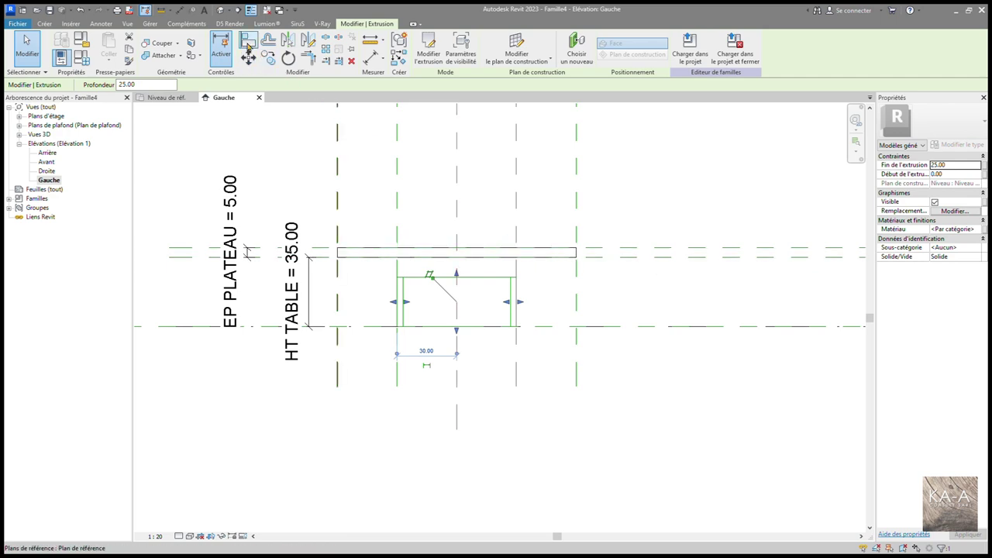
Align the leg block's top edge to the HT TABLE reference plane under the tabletop
{"action": "left_click", "coordinate": [248, 45]}
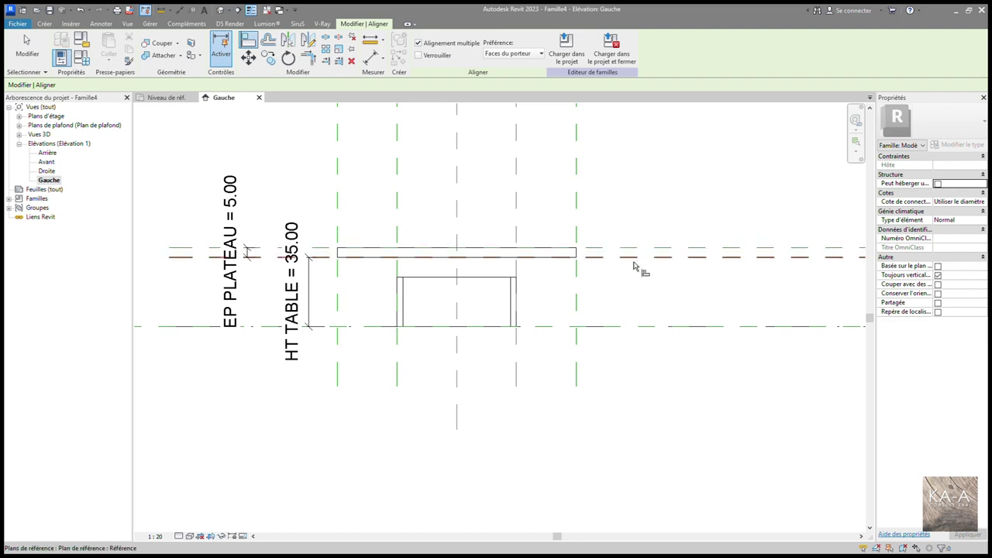
{"action": "left_click", "coordinate": [627, 265]}
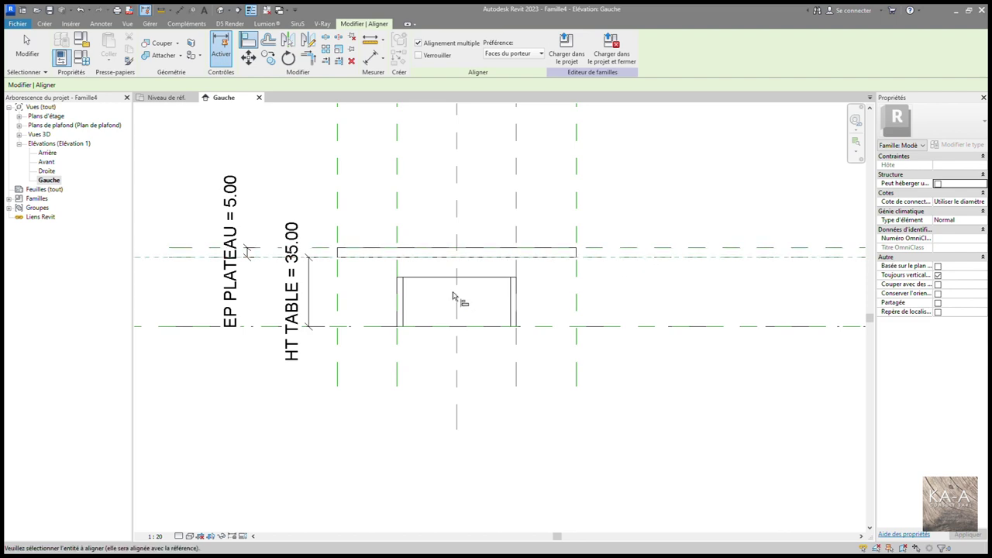
{"action": "left_click", "coordinate": [461, 278]}
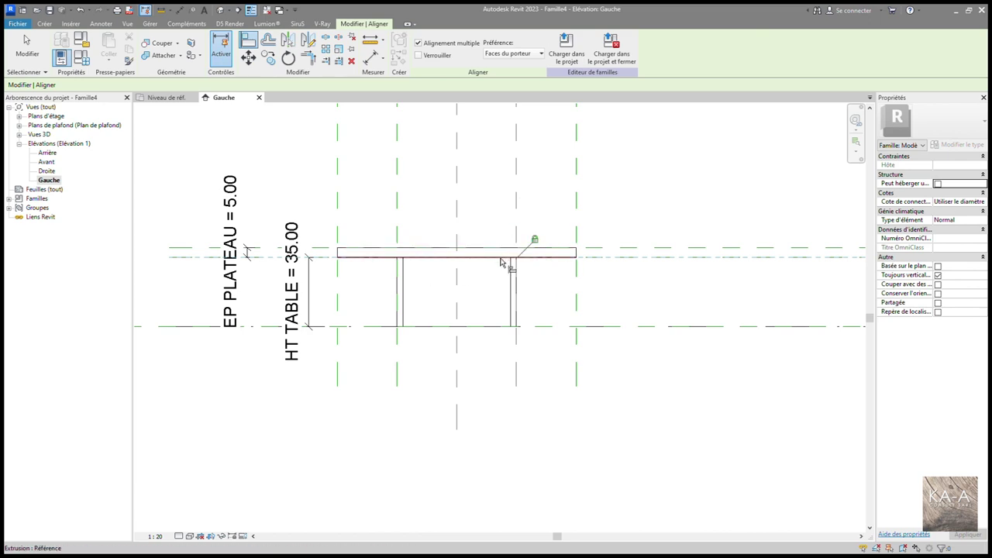
{"action": "mouse_move", "coordinate": [165, 97]}
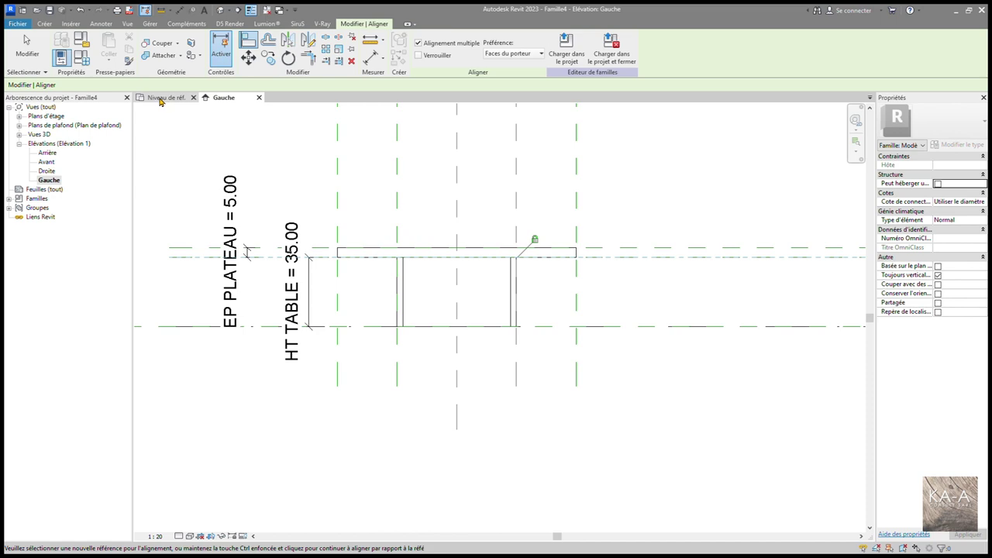
{"action": "left_click", "coordinate": [161, 101]}
{"action": "scroll", "coordinate": [458, 250], "scroll_direction": "down", "scroll_amount": 2}
{"action": "scroll", "coordinate": [438, 242], "scroll_direction": "down", "scroll_amount": 2}
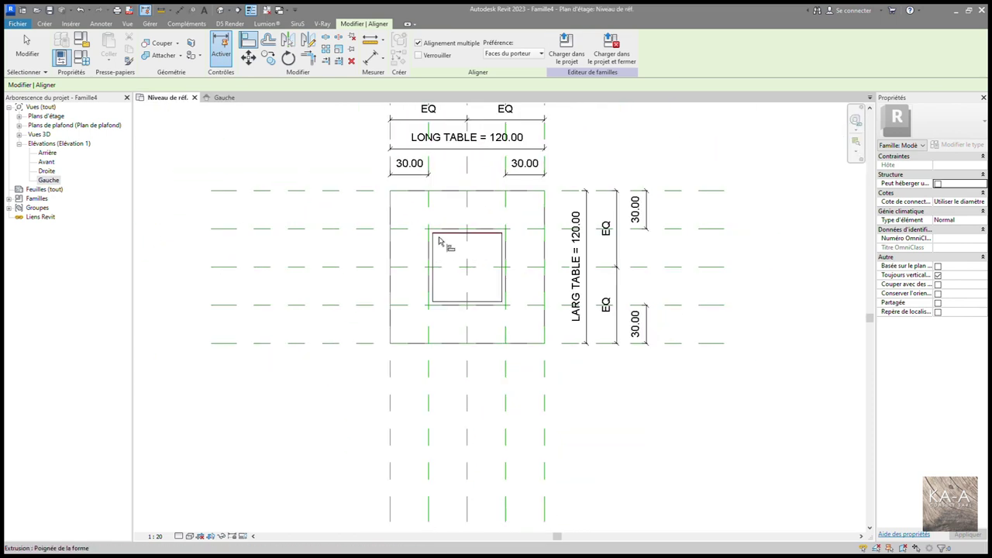
{"action": "middle_click_drag", "start_coordinate": [439, 242], "coordinate": [566, 287]}
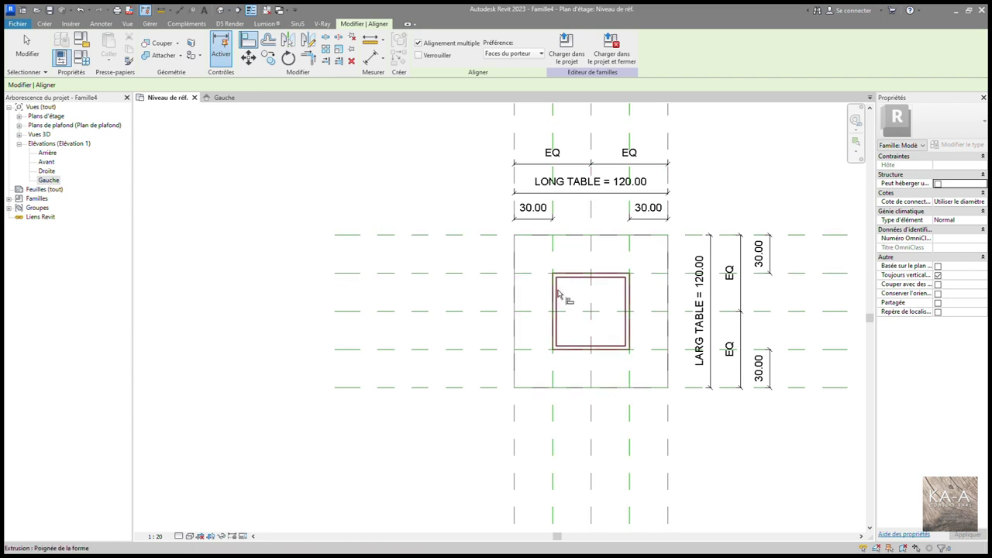
{"action": "left_click", "coordinate": [599, 284]}
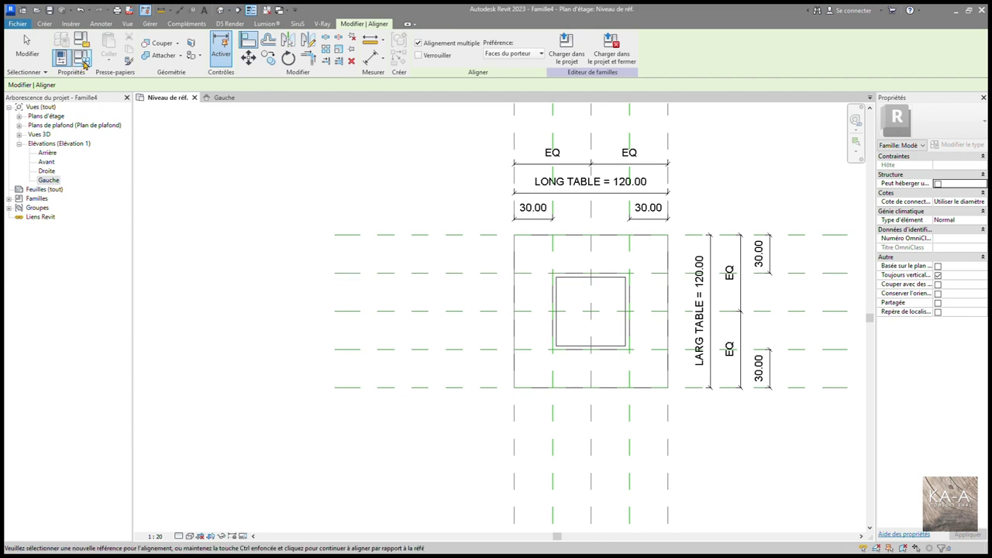
{"action": "left_click", "coordinate": [83, 59]}
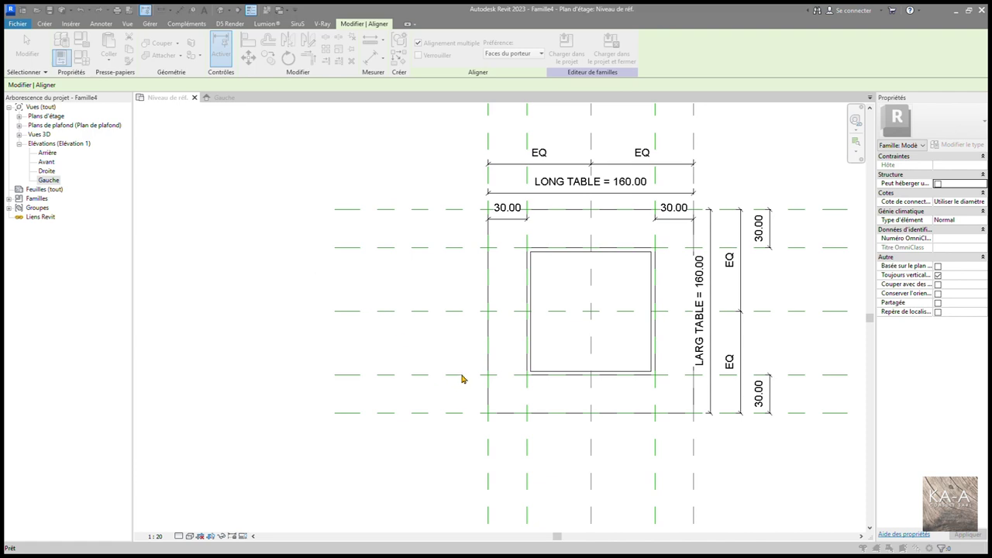
{"action": "key", "text": "ctrl+z"}
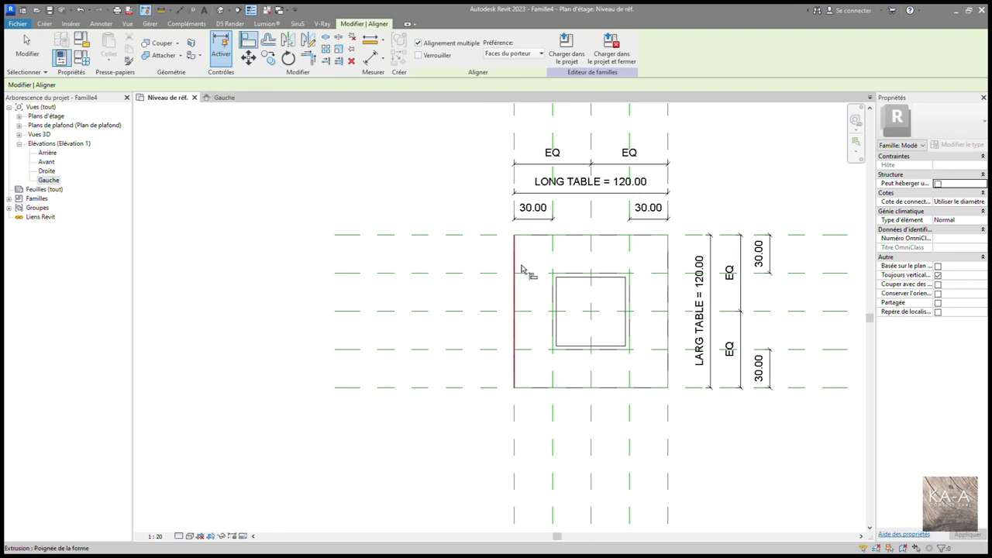
{"action": "middle_click_drag", "start_coordinate": [525, 271], "coordinate": [366, 275]}
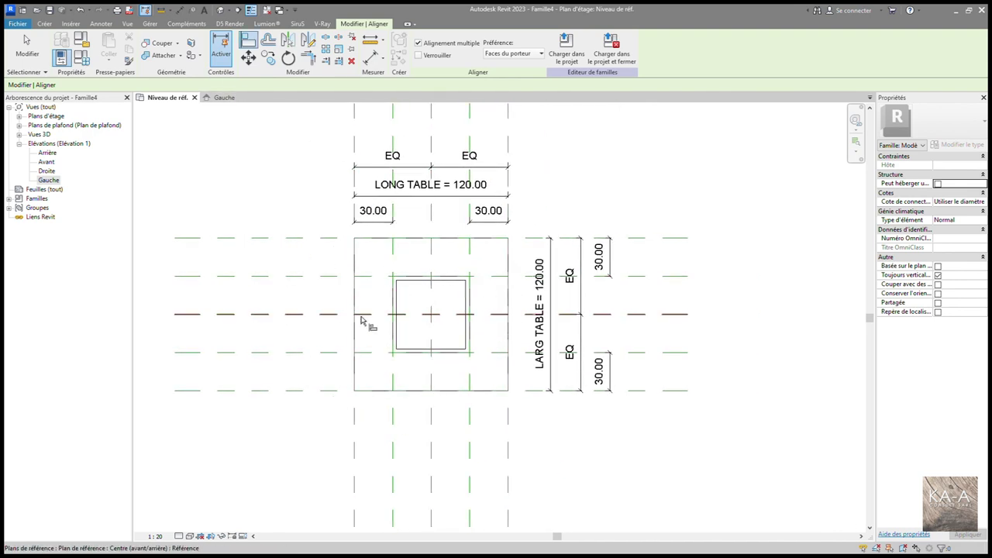
{"action": "mouse_move", "coordinate": [398, 267]}
{"action": "middle_mouse_down"}
{"action": "mouse_move", "coordinate": [336, 253]}
{"action": "mouse_move", "coordinate": [600, 282]}
{"action": "mouse_move", "coordinate": [281, 282]}
{"action": "mouse_move", "coordinate": [463, 286]}
{"action": "mouse_move", "coordinate": [450, 279]}
{"action": "middle_mouse_up"}
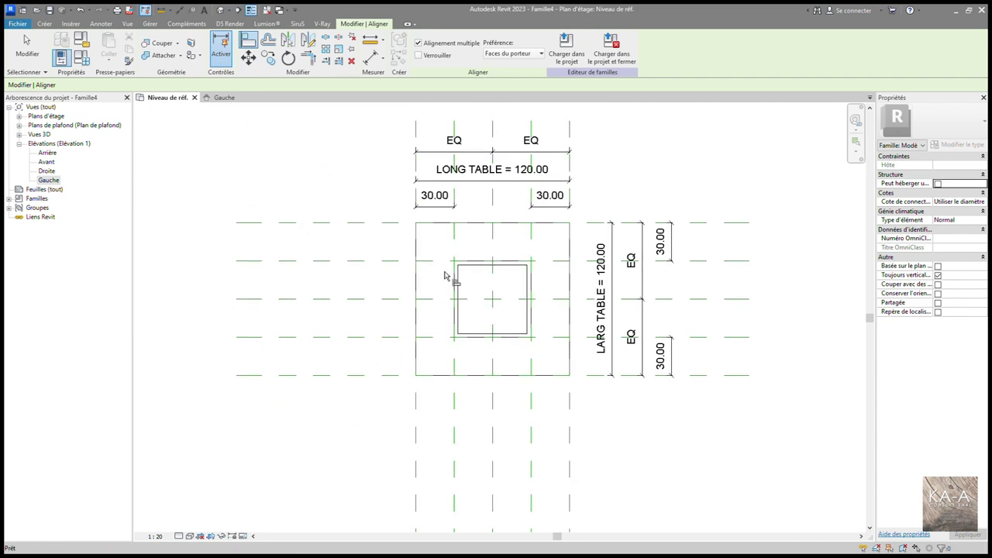
Open the 3D view Vue 1 and orbit the table into an isometric angle
{"action": "double_click", "coordinate": [37, 135]}
{"action": "double_click", "coordinate": [46, 143]}
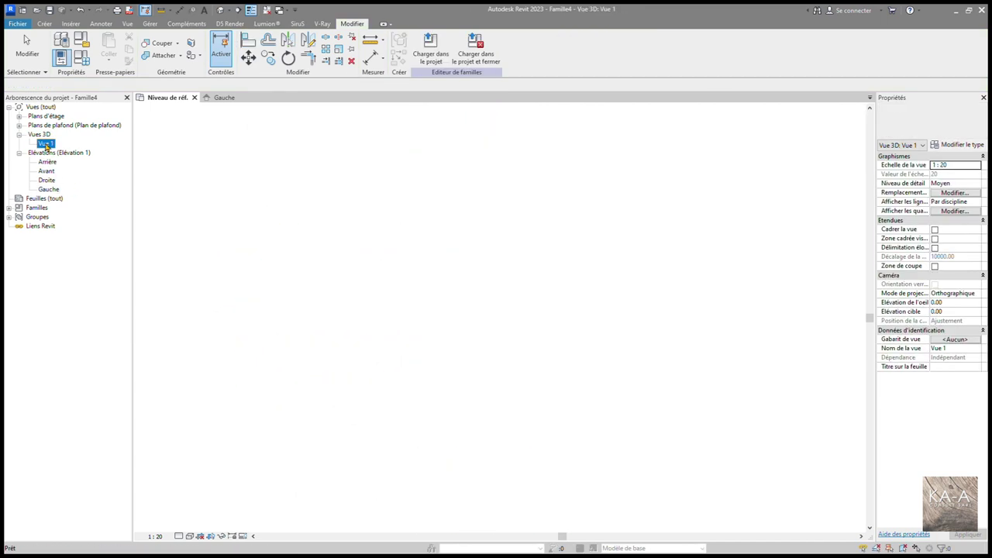
{"action": "mouse_move", "coordinate": [532, 287]}
{"action": "middle_mouse_down", "text": "shift"}
{"action": "mouse_move", "coordinate": [519, 288]}
{"action": "mouse_move", "coordinate": [483, 372]}
{"action": "mouse_move", "coordinate": [272, 368]}
{"action": "mouse_move", "coordinate": [463, 397]}
{"action": "mouse_move", "coordinate": [708, 401]}
{"action": "mouse_move", "coordinate": [640, 180]}
{"action": "mouse_move", "coordinate": [610, 124]}
{"action": "mouse_move", "coordinate": [609, 296]}
{"action": "mouse_move", "coordinate": [678, 381]}
{"action": "mouse_move", "coordinate": [832, 389]}
{"action": "mouse_move", "coordinate": [705, 410]}
{"action": "mouse_move", "coordinate": [522, 405]}
{"action": "mouse_move", "coordinate": [698, 423]}
{"action": "mouse_move", "coordinate": [627, 380]}
{"action": "mouse_move", "coordinate": [643, 417]}
{"action": "mouse_move", "coordinate": [596, 378]}
{"action": "middle_mouse_up", "text": "shift"}
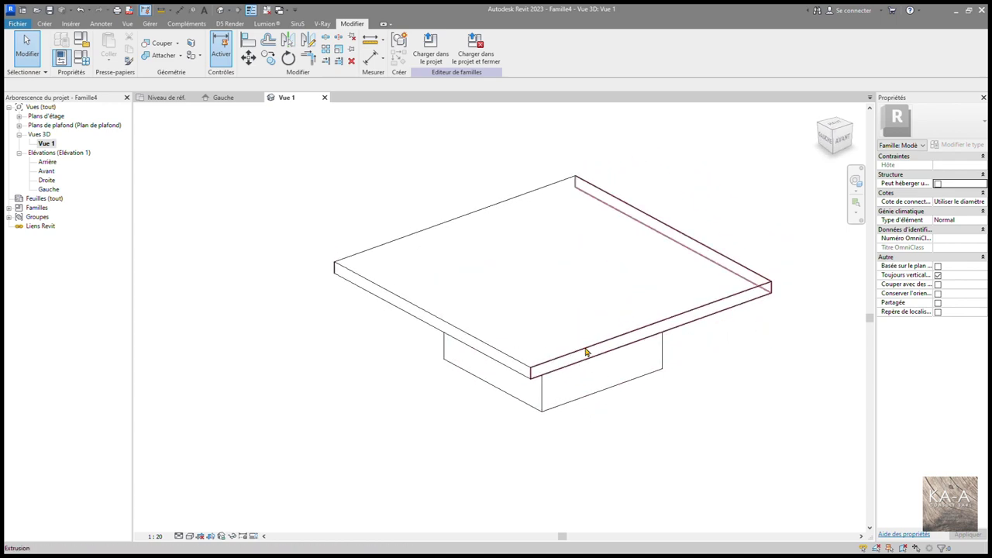
{"action": "middle_click_drag", "start_coordinate": [436, 382], "coordinate": [470, 343]}
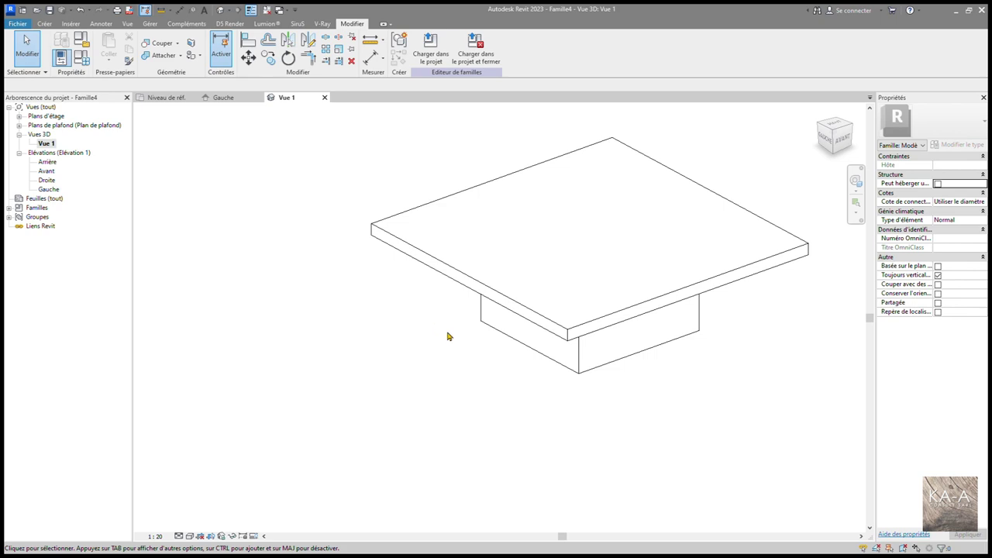
{"action": "middle_click_drag", "start_coordinate": [461, 377], "coordinate": [449, 394]}
{"action": "scroll", "coordinate": [450, 395], "scroll_direction": "down", "scroll_amount": 1}
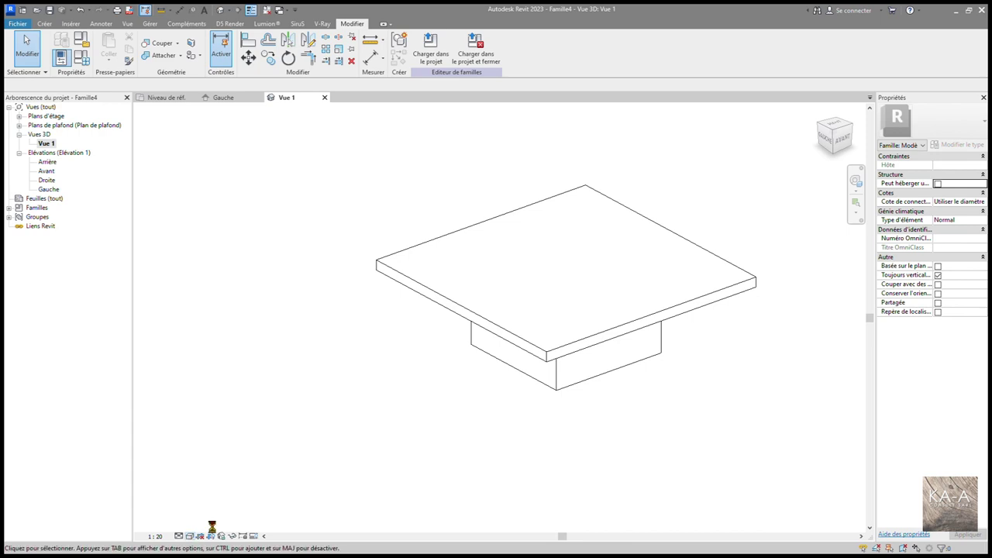
Switch the visual style to Shaded with SD and select the tabletop extrusion
{"action": "key", "text": "s"}
{"action": "key", "text": "d"}
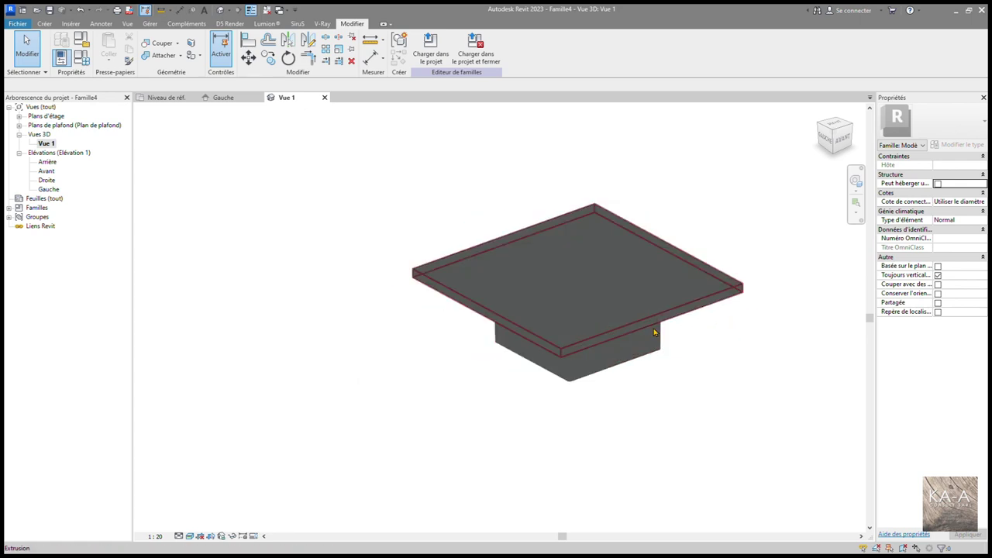
{"action": "scroll", "coordinate": [680, 359], "scroll_direction": "down", "scroll_amount": 1}
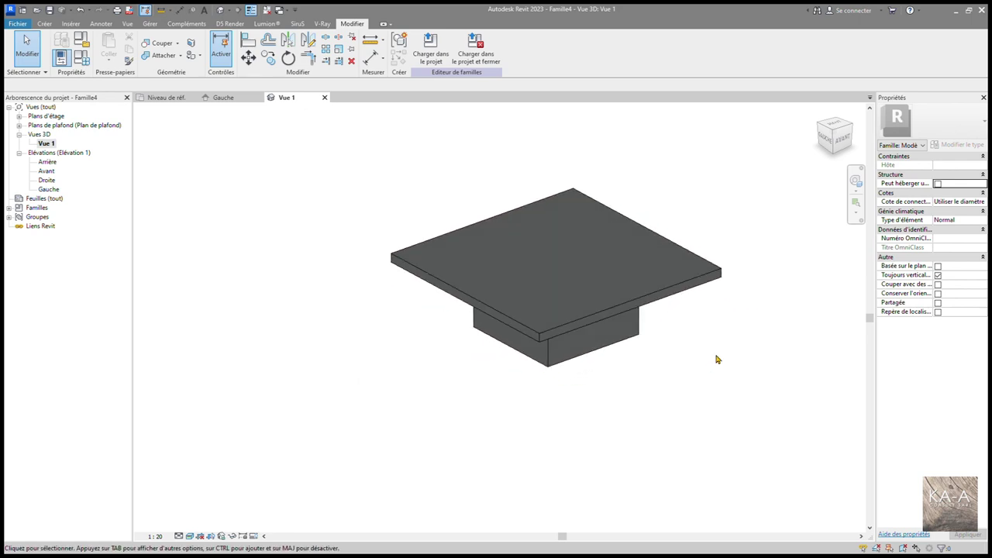
{"action": "left_click", "coordinate": [706, 287]}
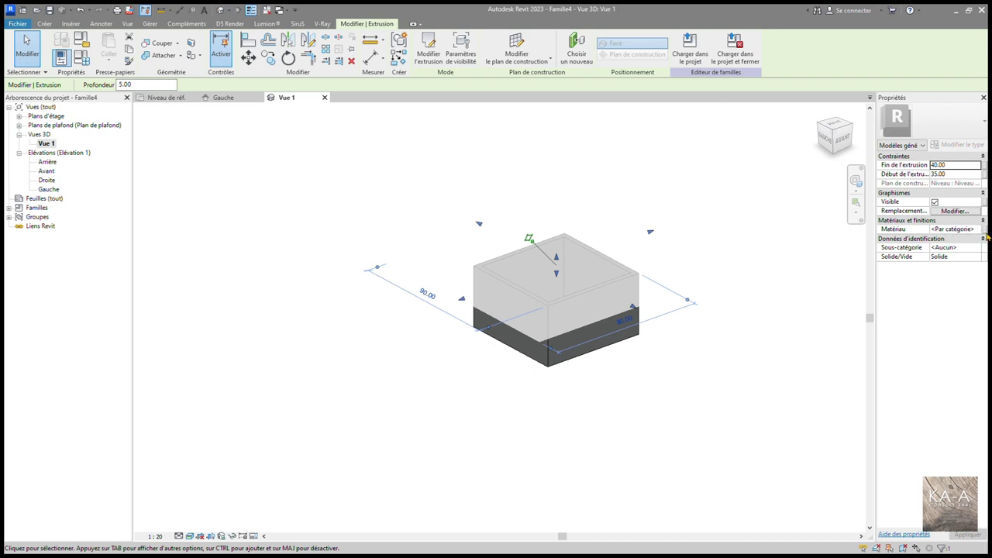
Associate the tabletop's Matériau with the MAT family parameter, then select the leg block extrusion
{"action": "left_click", "coordinate": [986, 230]}
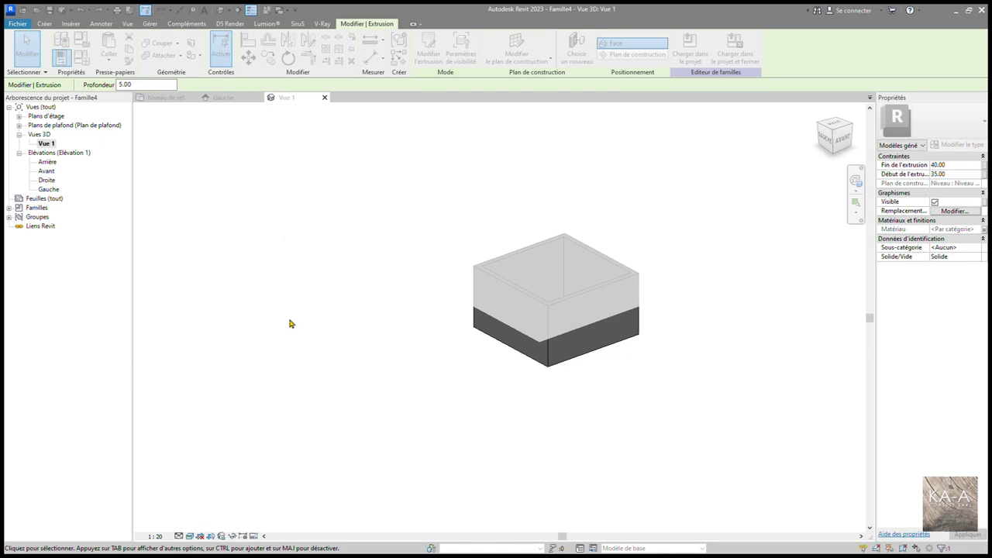
{"action": "left_click", "coordinate": [519, 376]}
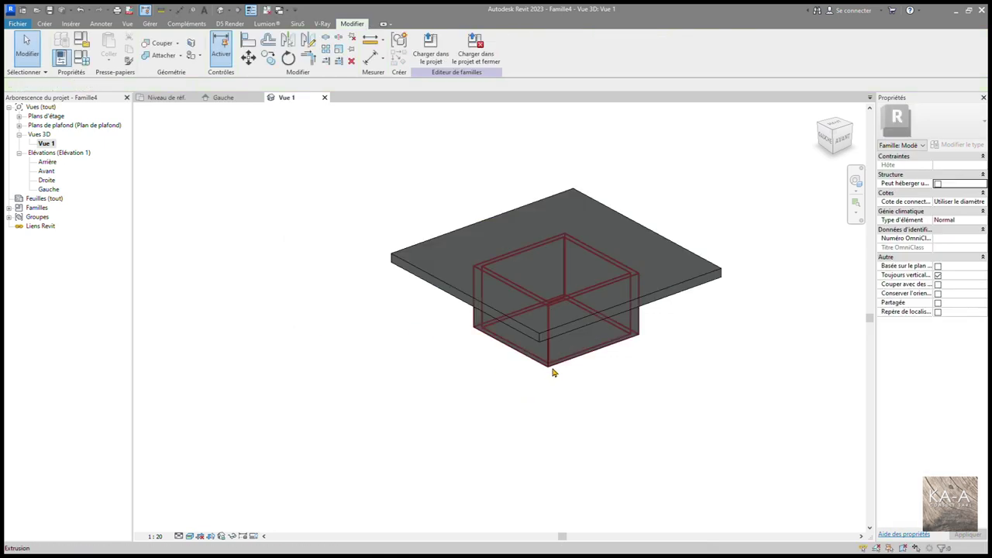
{"action": "left_click", "coordinate": [553, 372]}
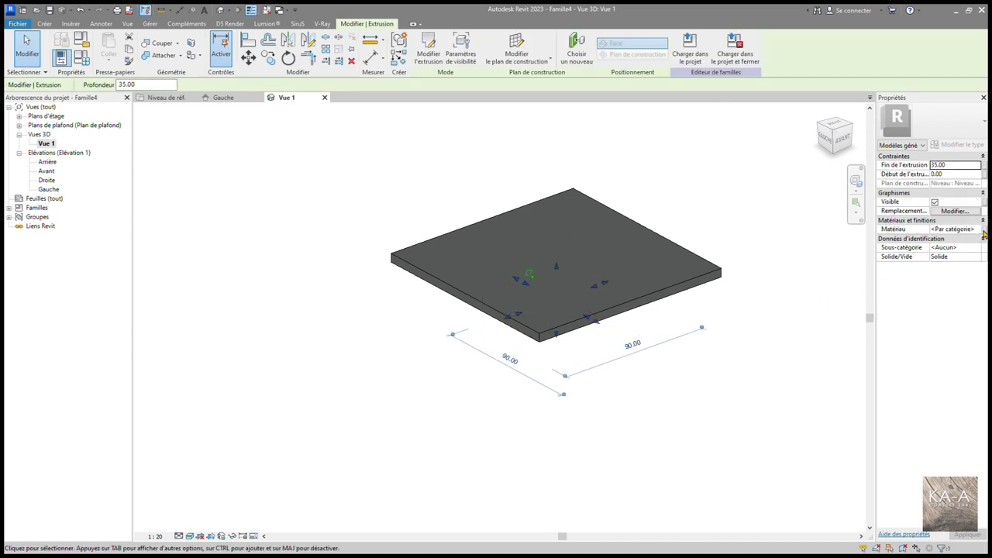
{"action": "key", "text": "Escape"}
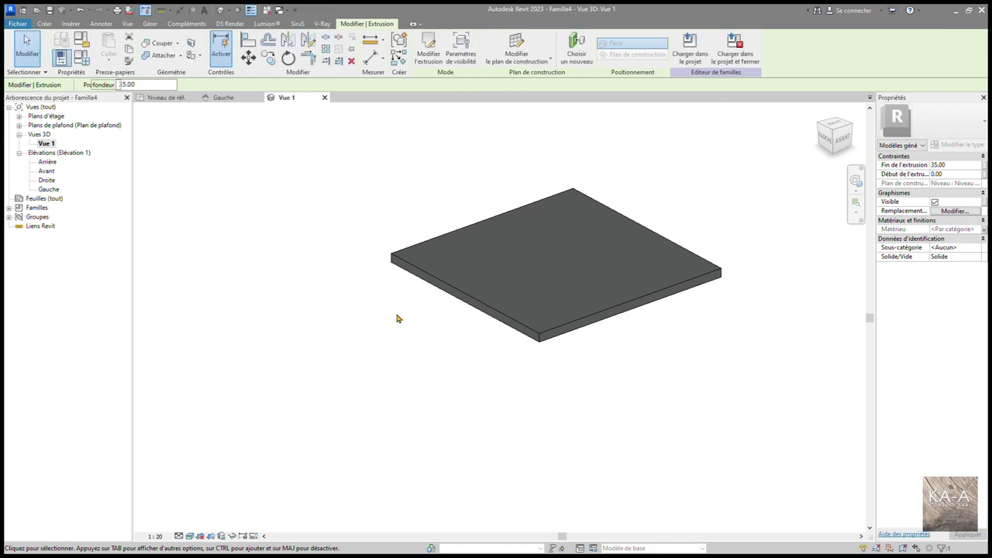
{"action": "left_click", "coordinate": [535, 279]}
{"action": "scroll", "coordinate": [551, 279], "scroll_direction": "down", "scroll_amount": 2}
{"action": "scroll", "coordinate": [581, 308], "scroll_direction": "up", "scroll_amount": 3}
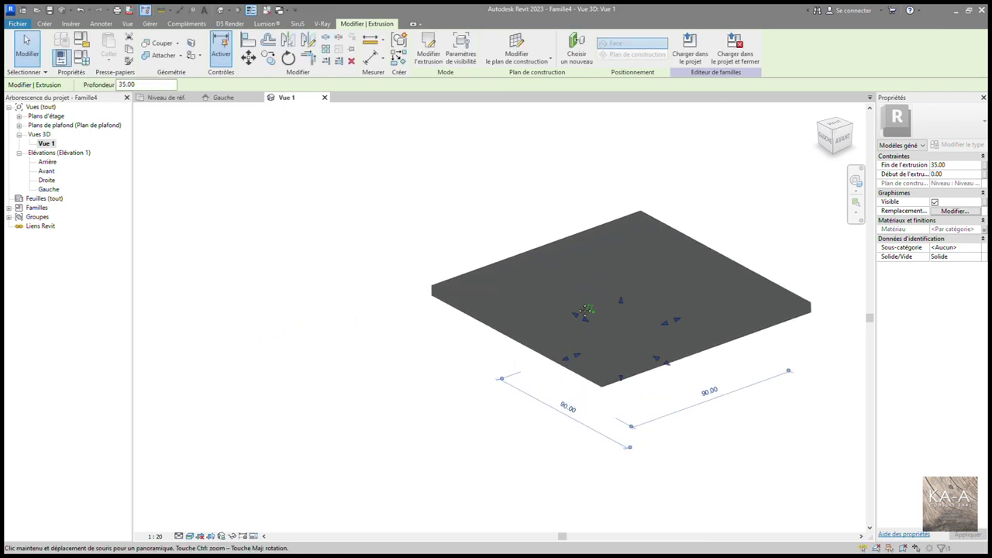
Deselect the extrusion and dismiss the open Family Types and material dialogs
{"action": "left_click", "coordinate": [438, 217]}
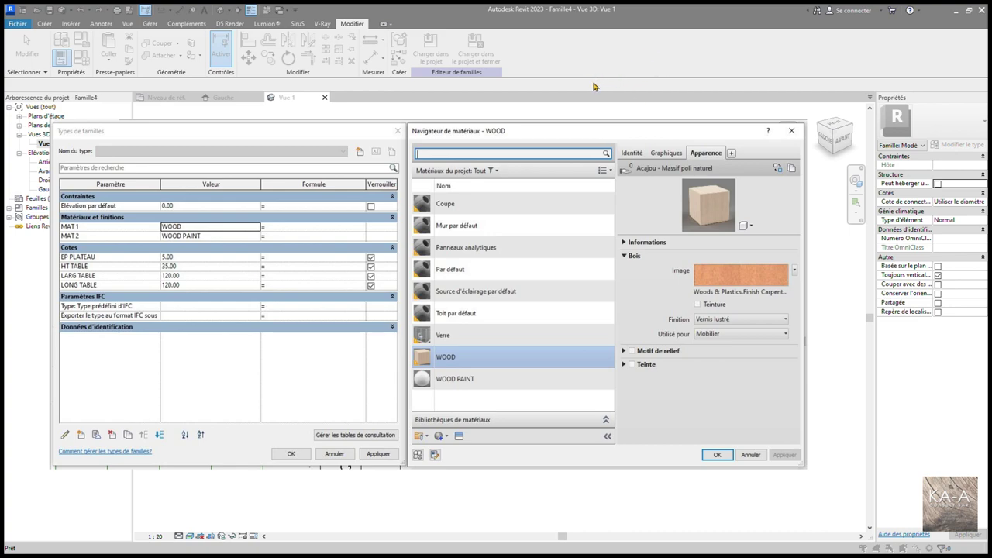
{"action": "key", "text": "Escape"}
{"action": "key", "text": "Escape"}
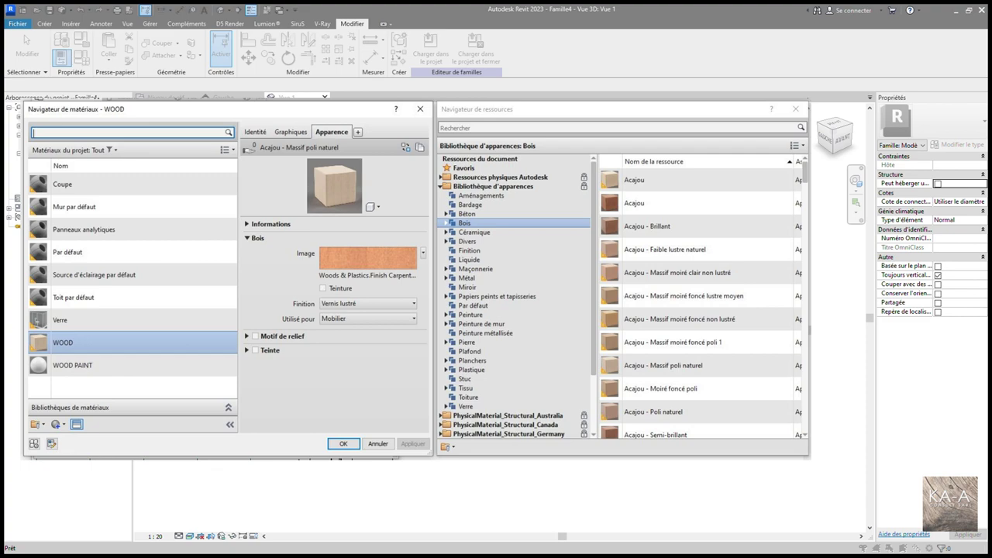
Dismiss the Material Browser and Asset Browser to return to 3D Vue 1
{"action": "key", "text": "Escape"}
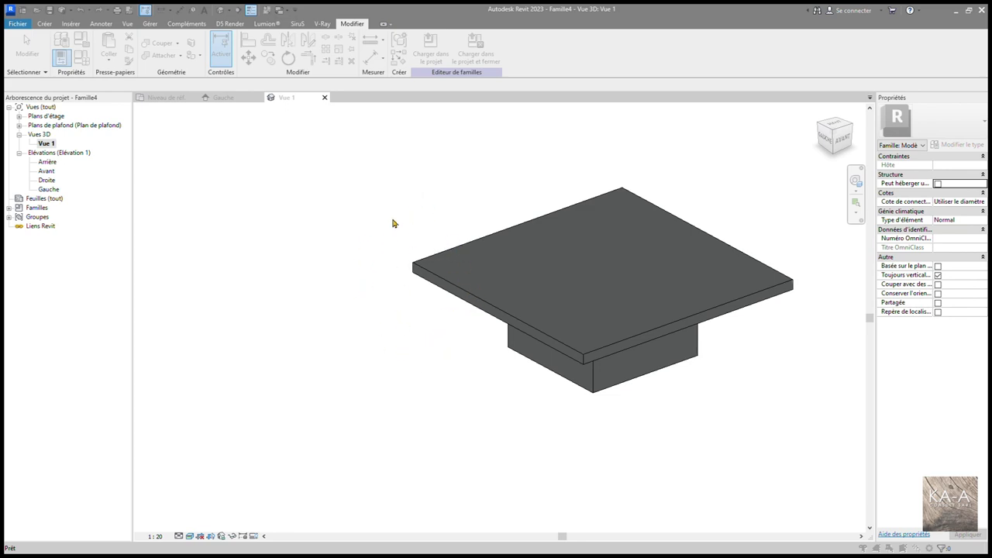
Bring back the WOOD material's settings with the MA shortcut
{"action": "key", "text": "m"}
{"action": "key", "text": "a"}
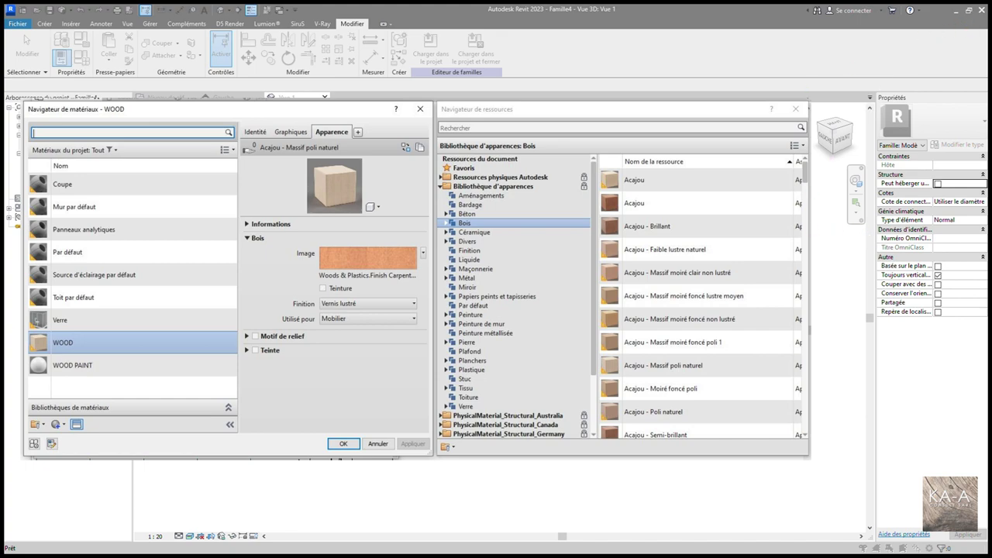
Accept the Acajou - Massif poli naturel appearance for WOOD and close the material dialogs
{"action": "key", "text": "Return"}
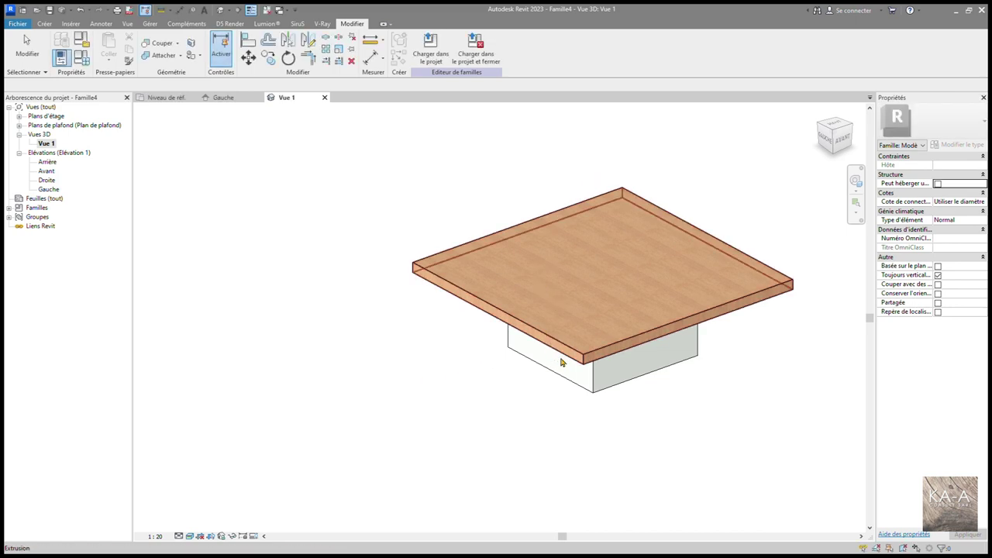
{"action": "scroll", "coordinate": [461, 344], "scroll_direction": "down", "scroll_amount": 2}
{"action": "middle_click_drag", "start_coordinate": [424, 353], "coordinate": [655, 267], "text": "shift"}
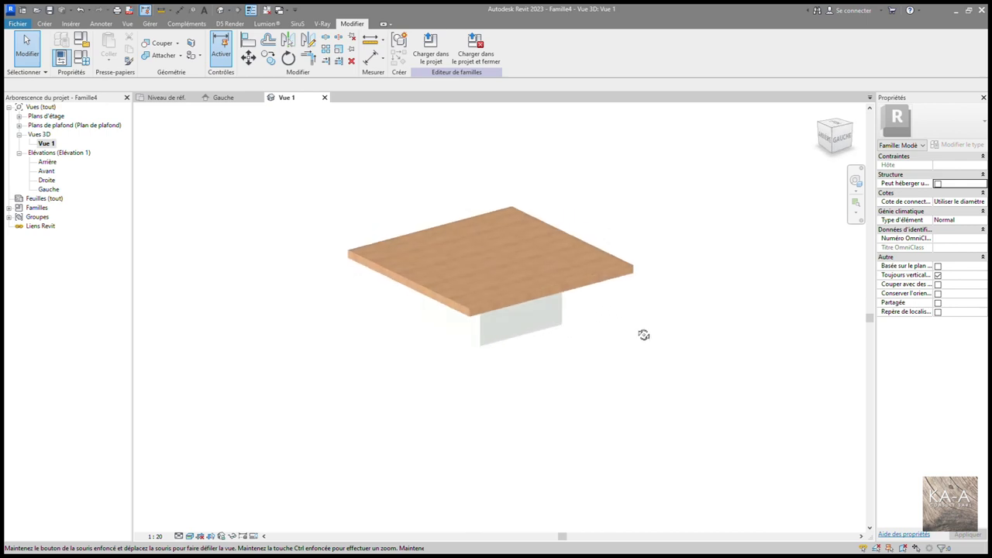
{"action": "middle_click_drag", "start_coordinate": [654, 267], "coordinate": [636, 359], "text": "shift"}
{"action": "mouse_move", "coordinate": [541, 356]}
{"action": "middle_mouse_down", "text": "shift"}
{"action": "mouse_move", "coordinate": [437, 359]}
{"action": "mouse_move", "coordinate": [362, 411]}
{"action": "mouse_move", "coordinate": [246, 228]}
{"action": "mouse_move", "coordinate": [347, 381]}
{"action": "mouse_move", "coordinate": [321, 348]}
{"action": "mouse_move", "coordinate": [303, 348]}
{"action": "middle_mouse_up", "text": "shift"}
{"action": "mouse_move", "coordinate": [380, 348]}
{"action": "middle_mouse_down", "text": "shift"}
{"action": "mouse_move", "coordinate": [390, 382]}
{"action": "mouse_move", "coordinate": [381, 357]}
{"action": "mouse_move", "coordinate": [430, 379]}
{"action": "mouse_move", "coordinate": [427, 353]}
{"action": "mouse_move", "coordinate": [426, 365]}
{"action": "mouse_move", "coordinate": [387, 335]}
{"action": "middle_mouse_up", "text": "shift"}
{"action": "scroll", "coordinate": [429, 334], "scroll_direction": "up", "scroll_amount": 2}
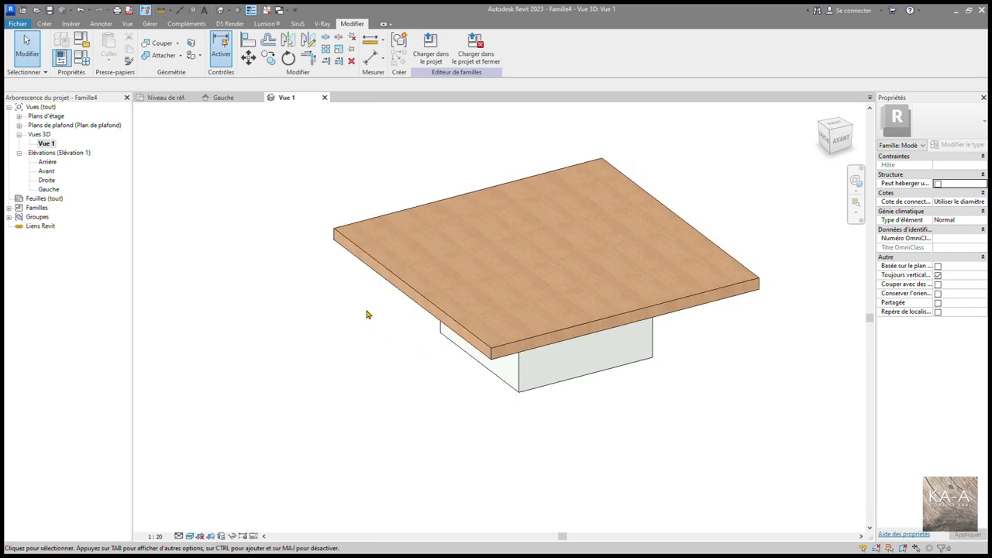